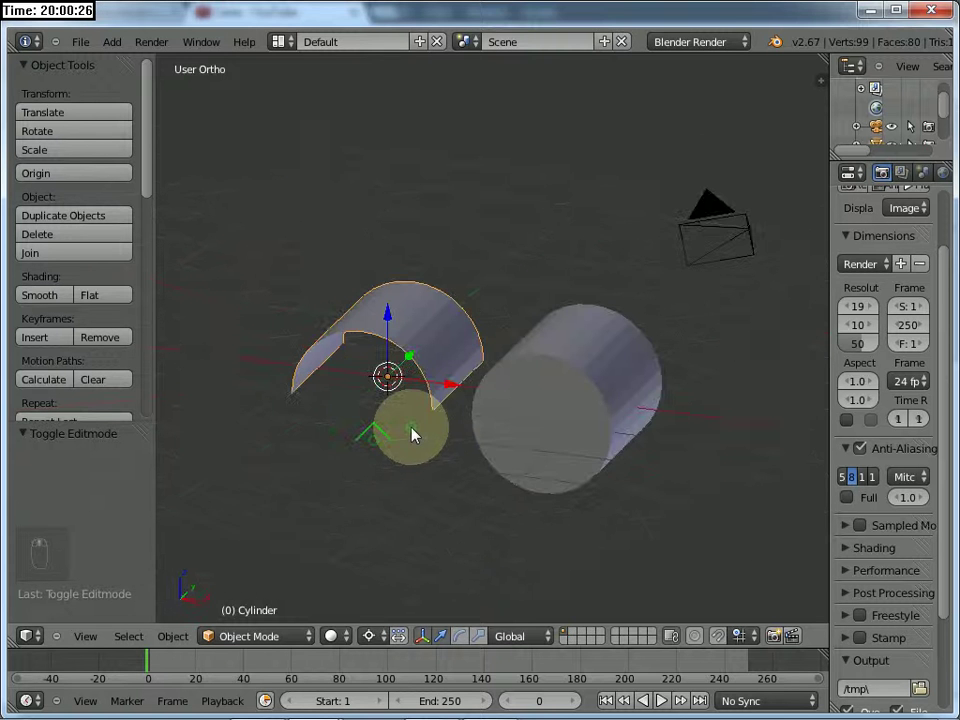
- Move the Screencast Keys display to the upper part of the 3D view and enlarge the operator settings area
key("n")
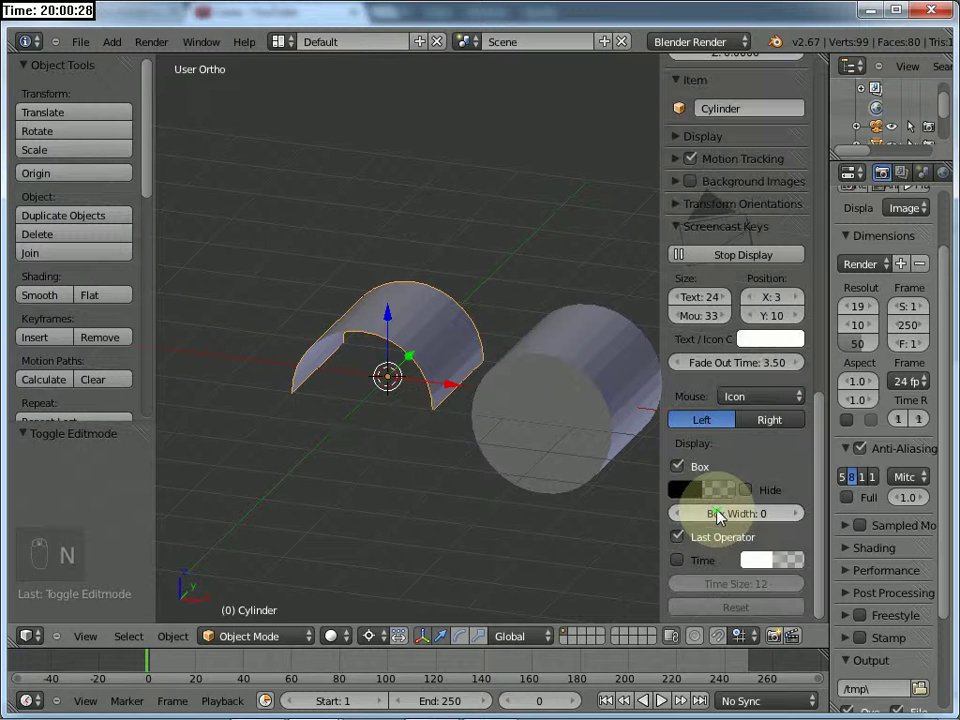
left_click_drag(761, 322, 826, 303)
key("n")
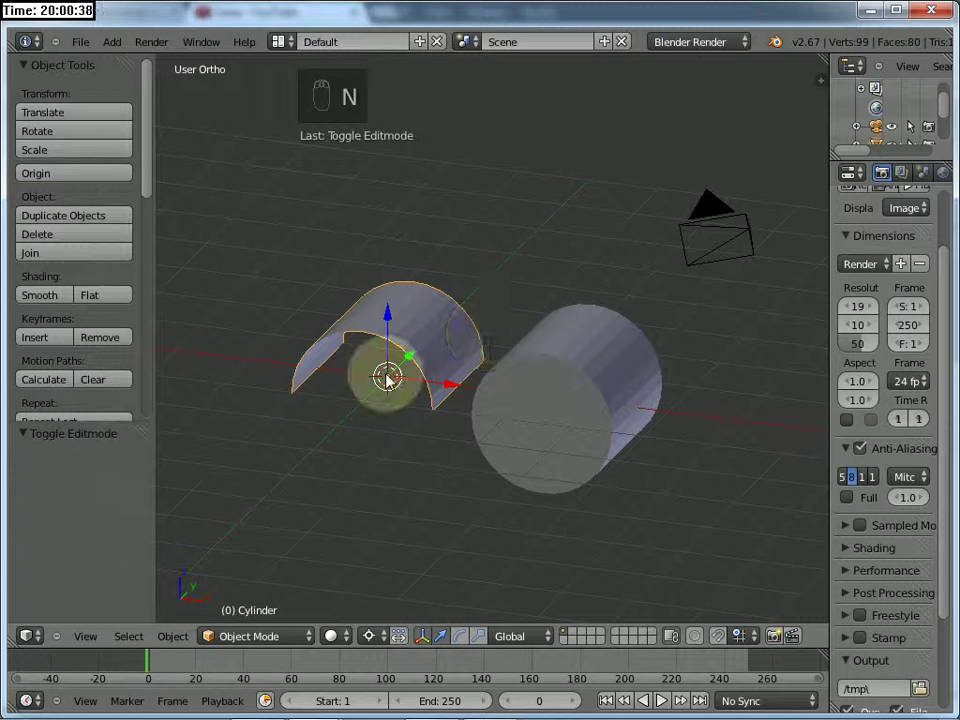
left_click_drag(145, 425, 152, 256)
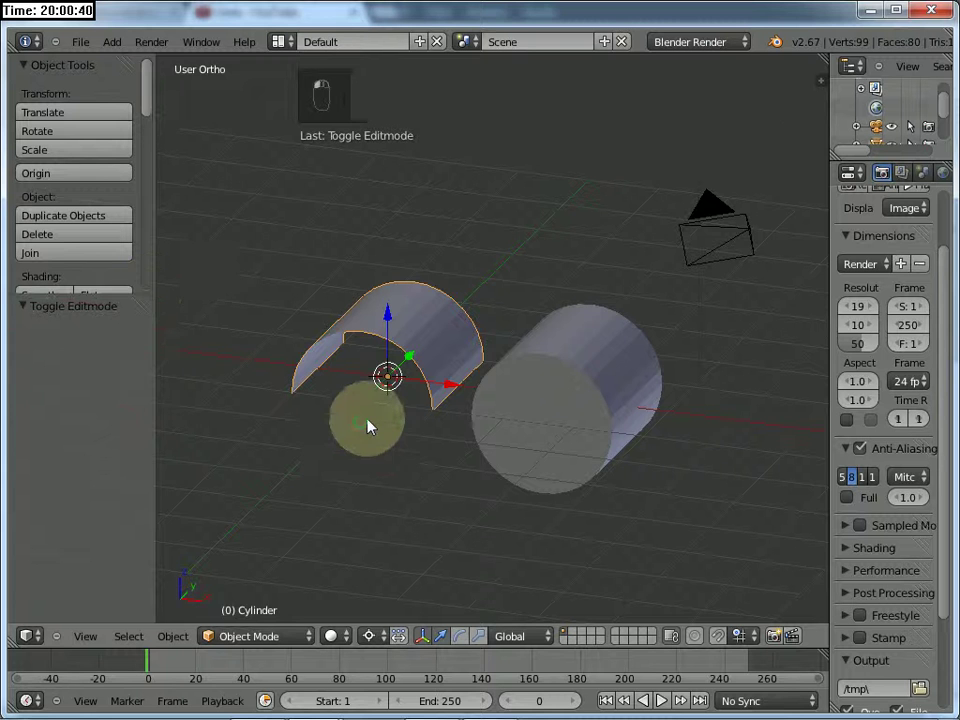
- In Edit Mode with vertex selection, select the open half-cylinder's front arc and fill it with a face
key("Left")
key("Left")
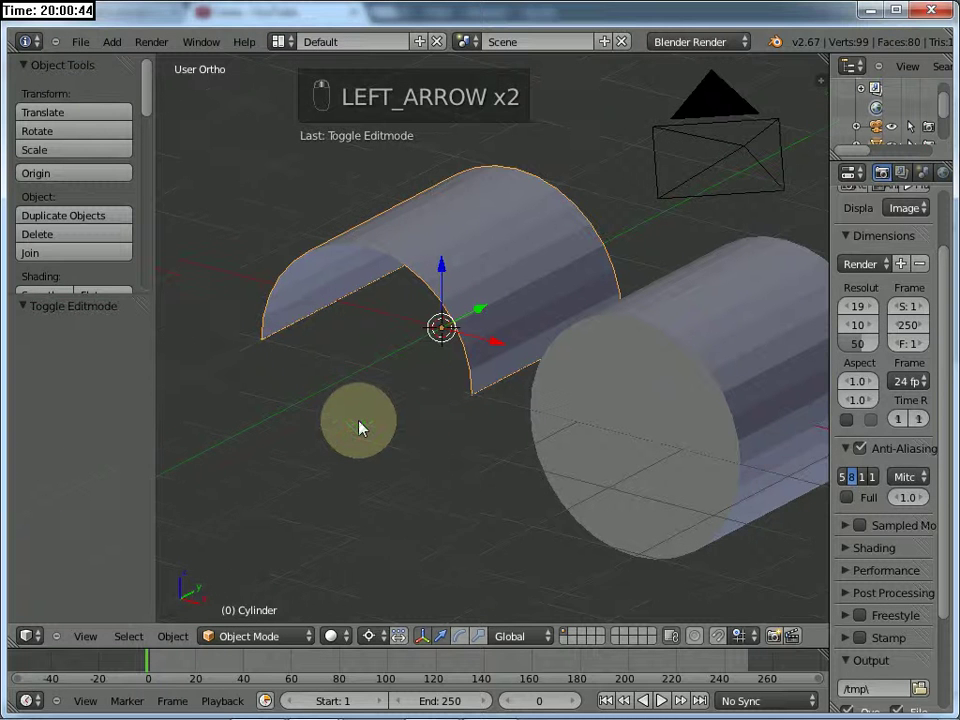
key("Tab")
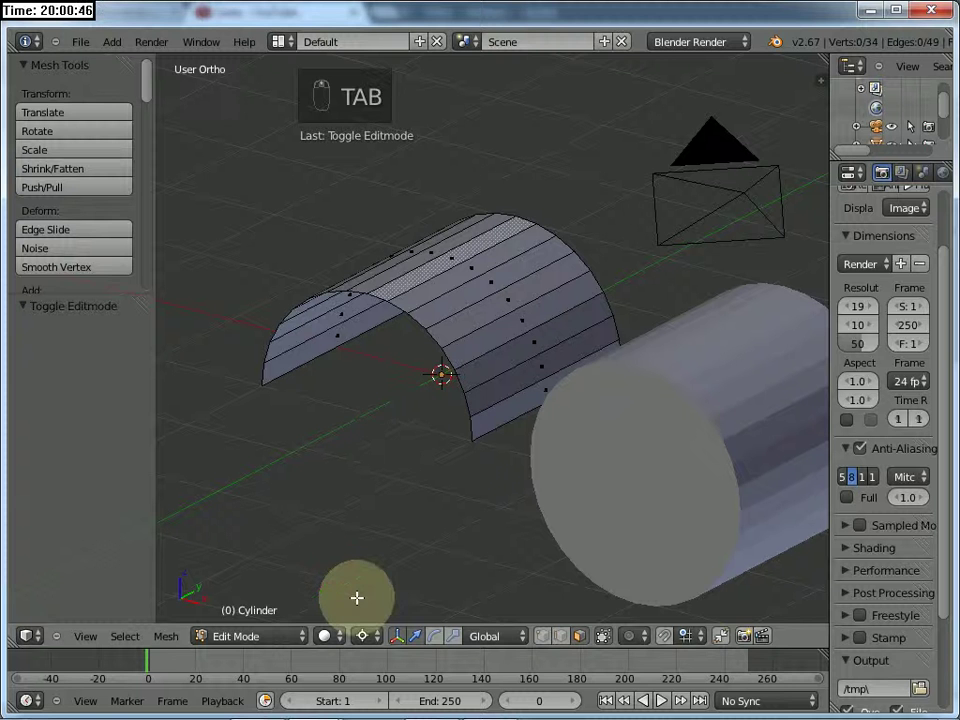
left_click(542, 636)
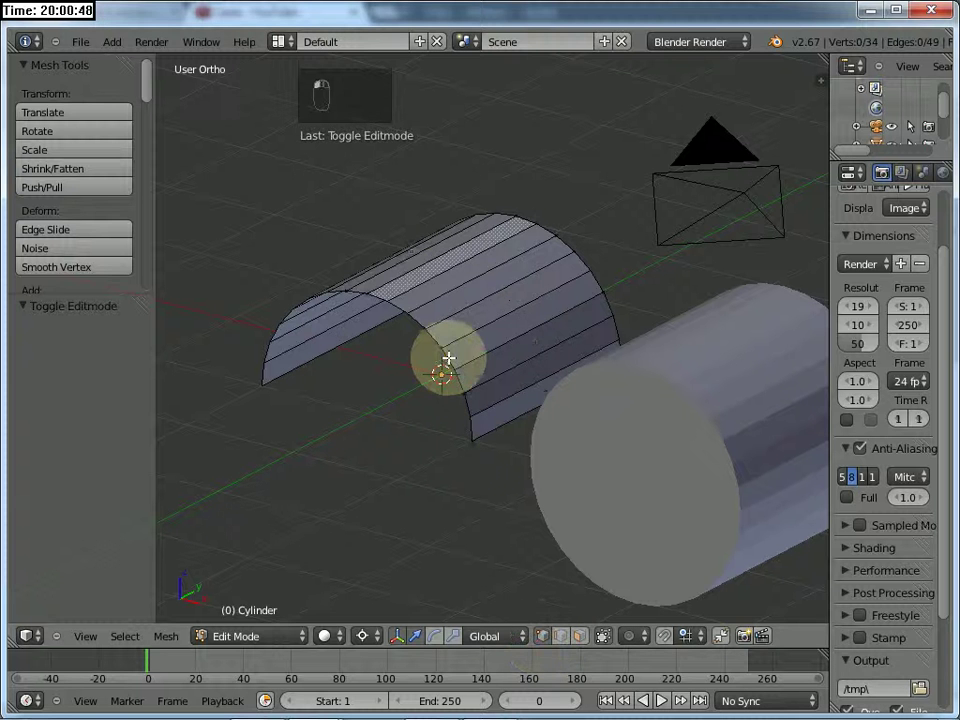
right_click(448, 358, "alt")
scroll(427, 422, "up", 2)
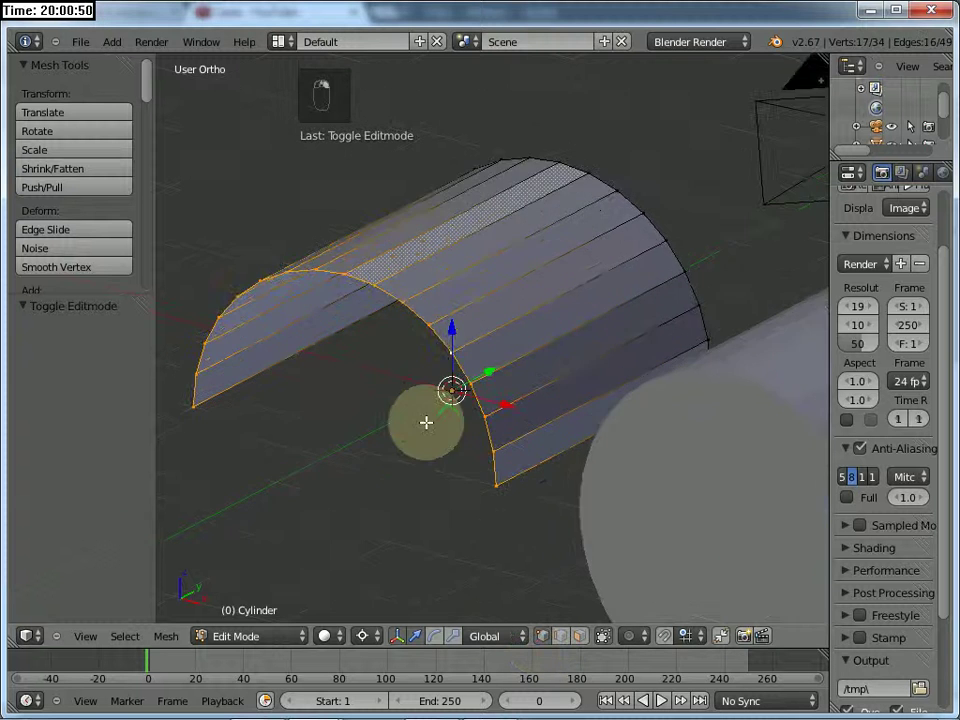
key("Left")
middle_click_drag(427, 422, 488, 441)
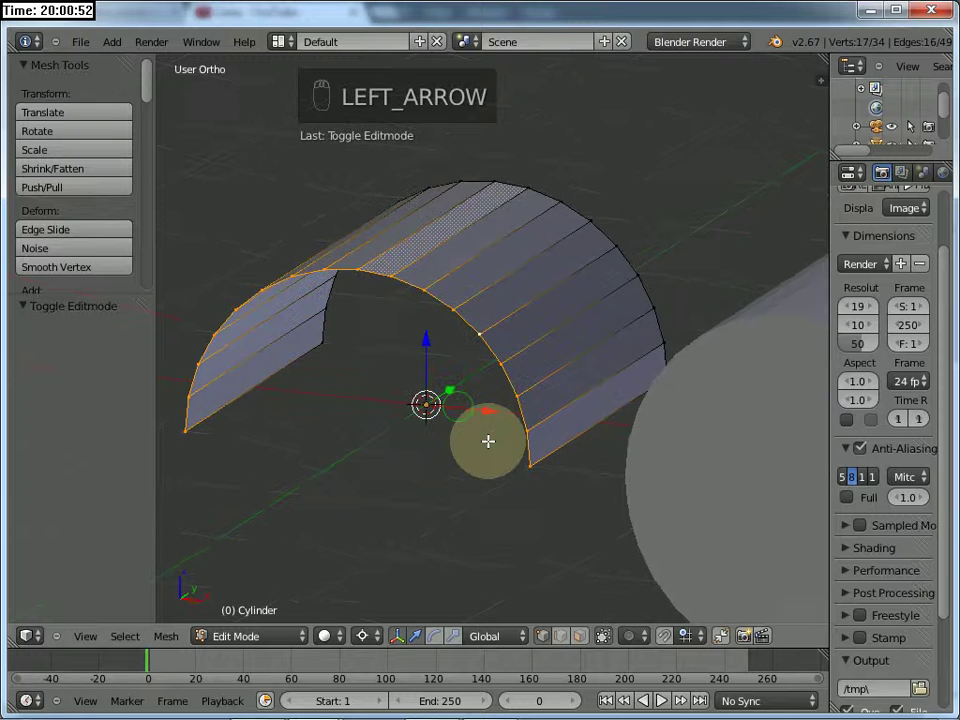
key("f")
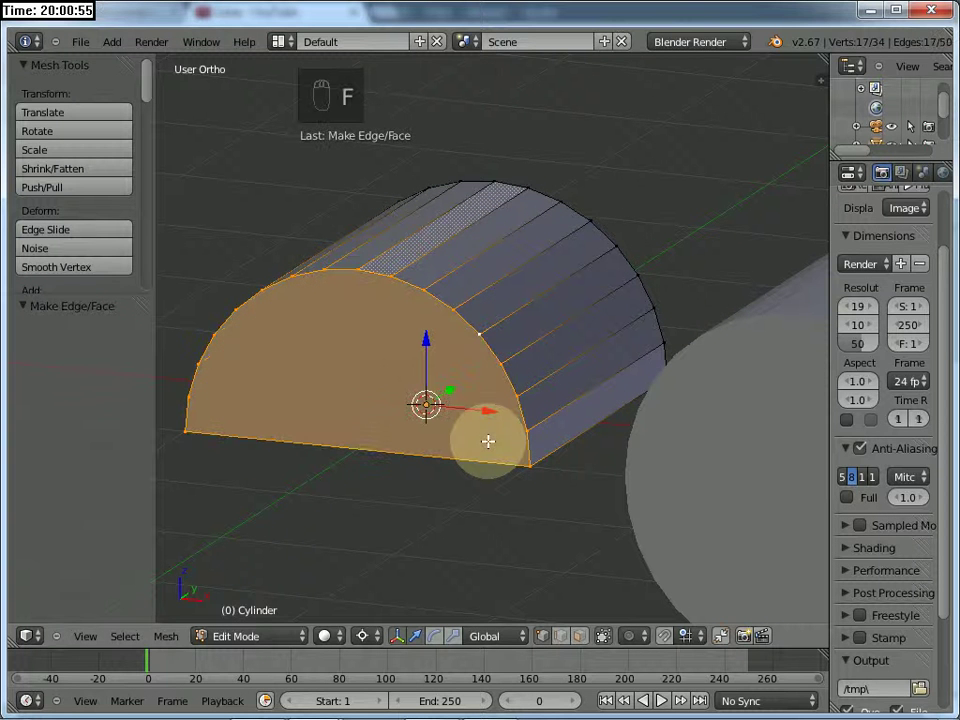
- Extrude the half-cylinder's front cap in place, merge the new vertices At Center, and return to Object Mode
key("e")
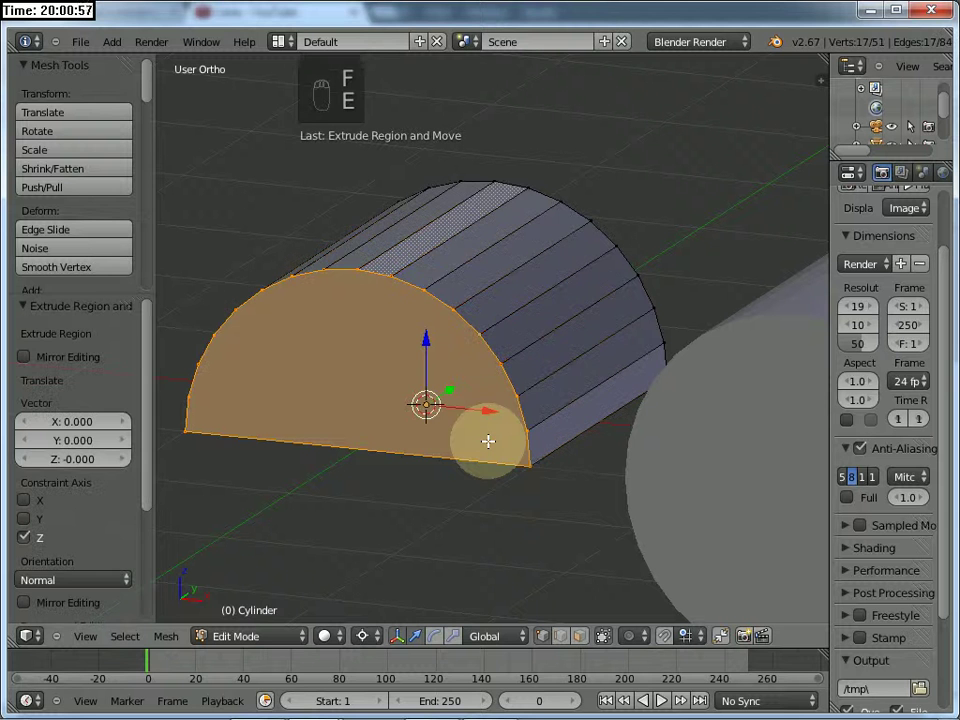
key("w")
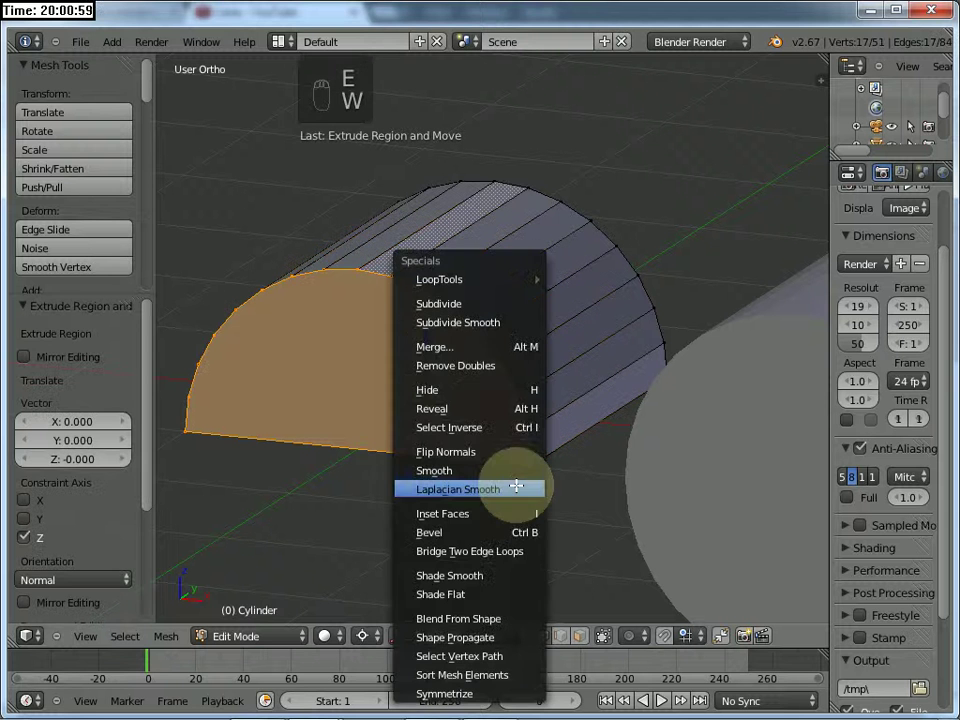
left_click(449, 346)
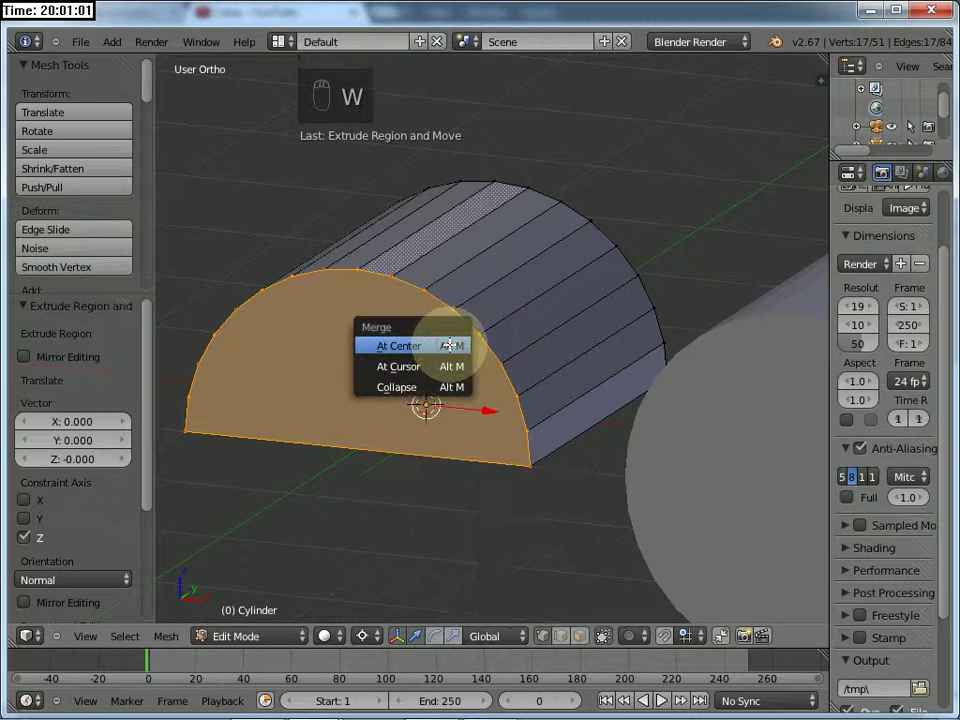
left_click(449, 346)
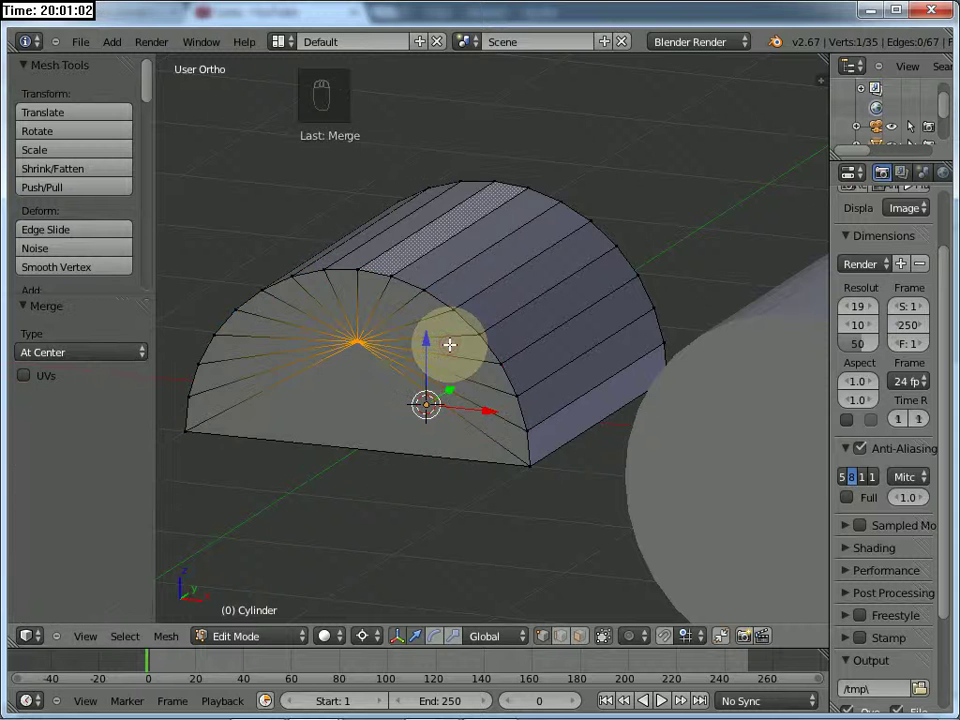
middle_click_drag(449, 345, 474, 420)
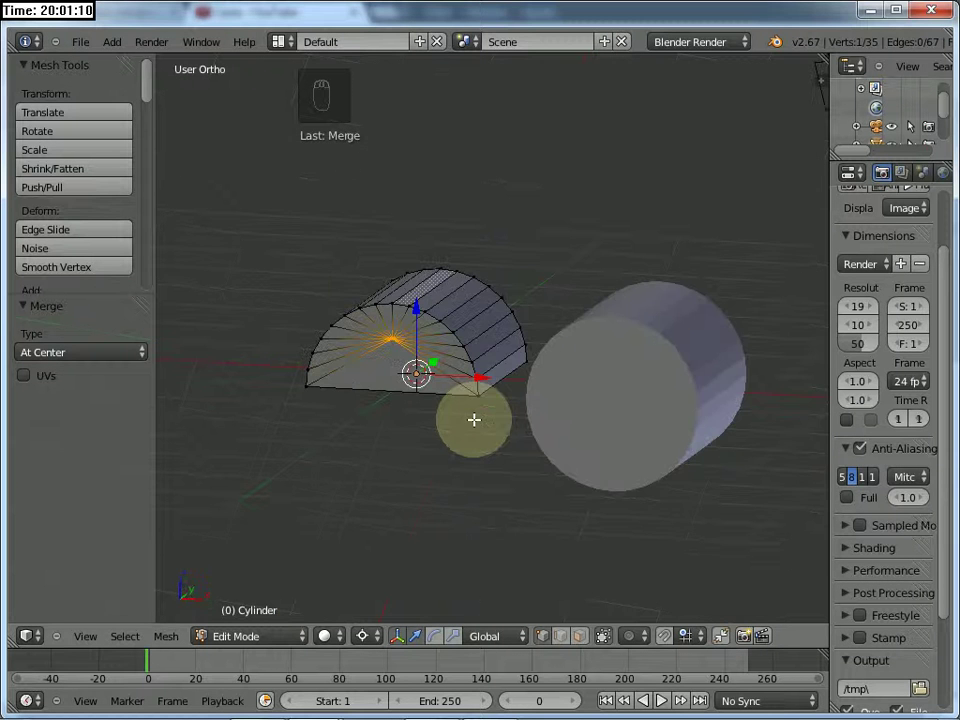
scroll(392, 418, "up", 4)
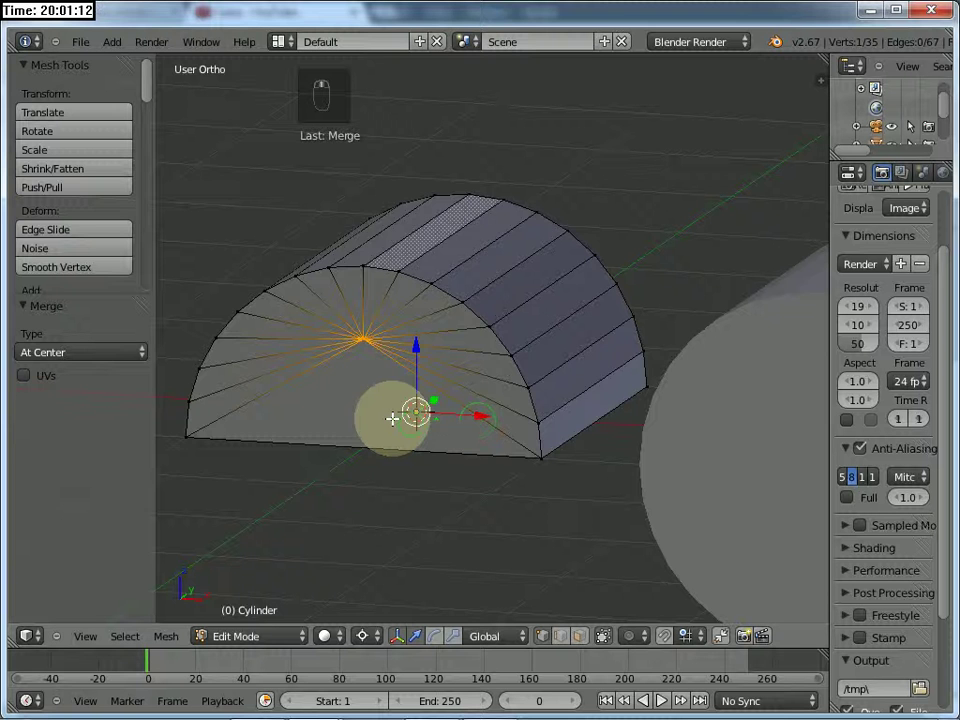
scroll(392, 418, "down", 4)
key("Tab")
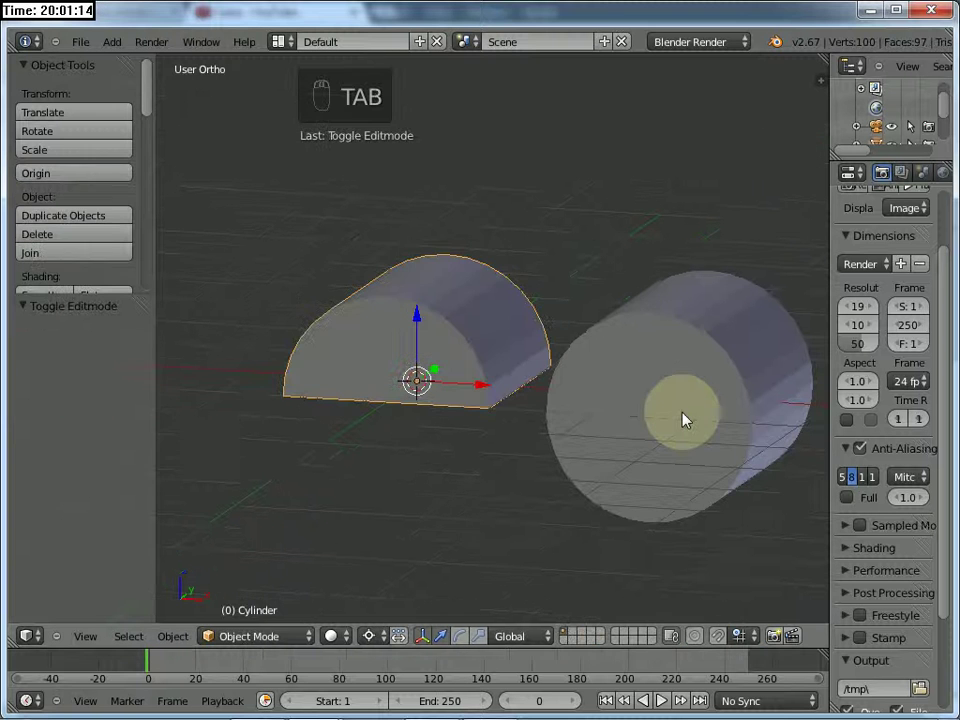
- Open the full cylinder in Edit Mode, in front view with wireframe shading and face selection
right_click(682, 413)
key("Tab")
key("Left")
middle_click_drag(621, 439, 692, 436)
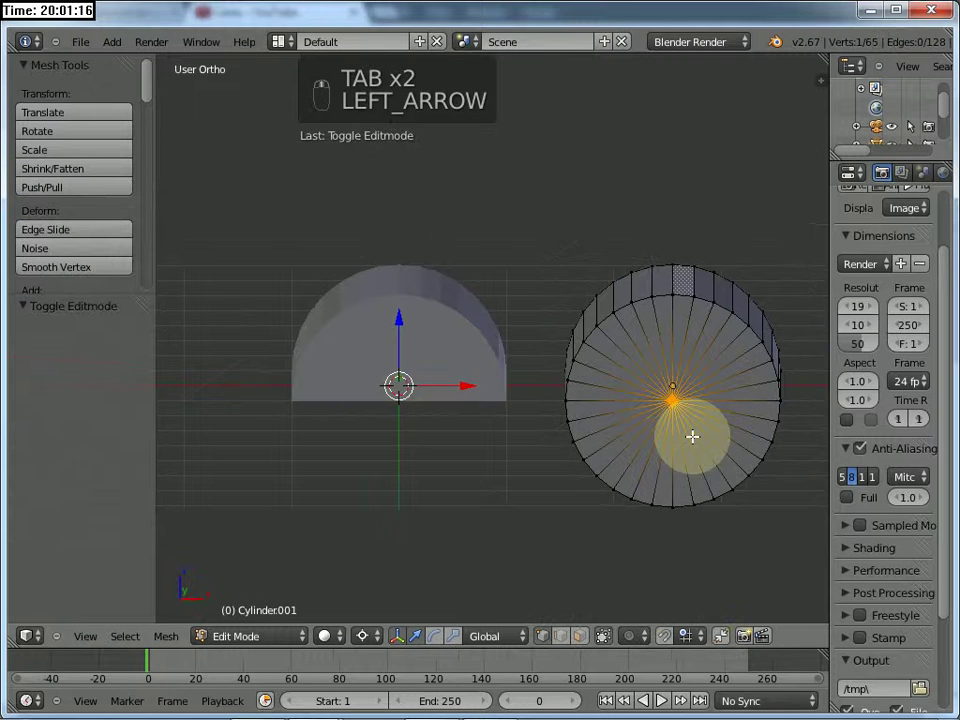
key("Left")
key("KP_1")
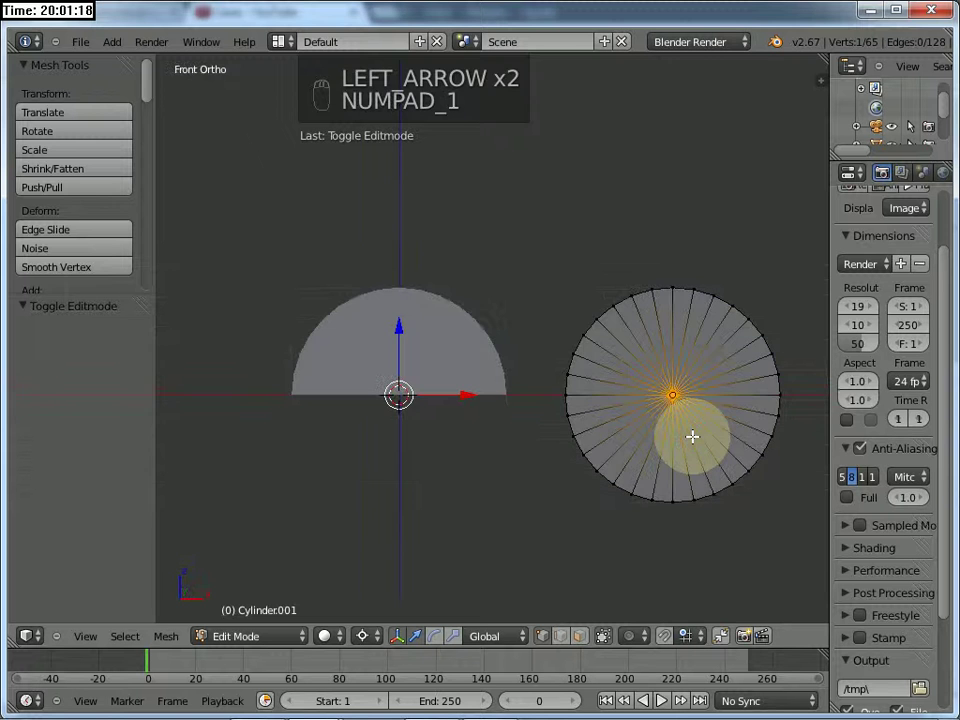
scroll(659, 472, "up", 1)
middle_click_drag(659, 469, 480, 469, "shift")
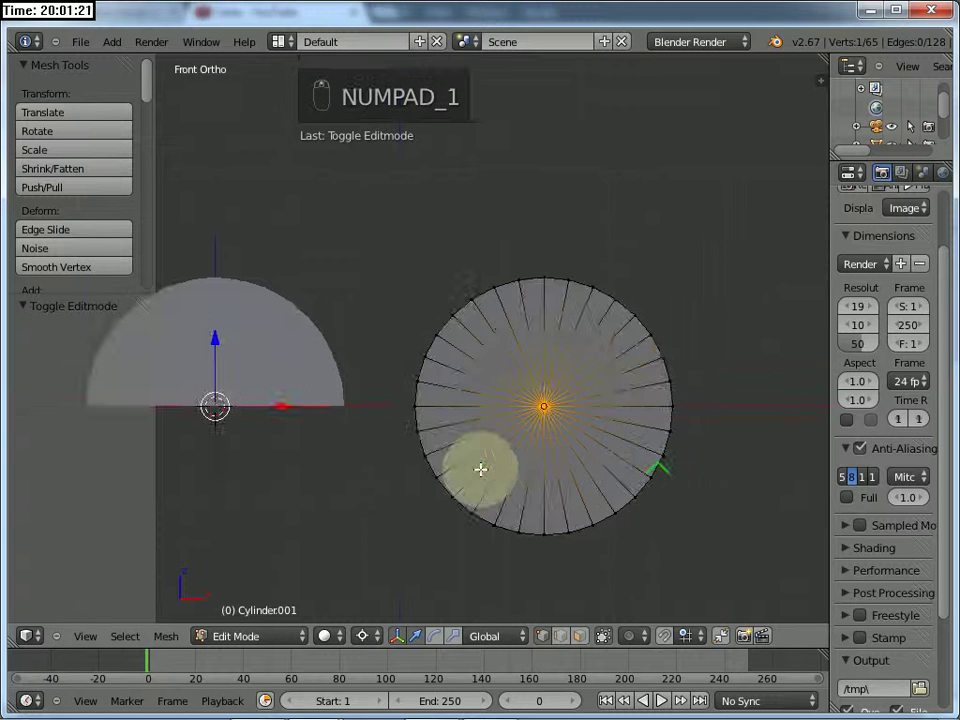
scroll(481, 469, "up", 1)
key("z")
key("ctrl+Tab")
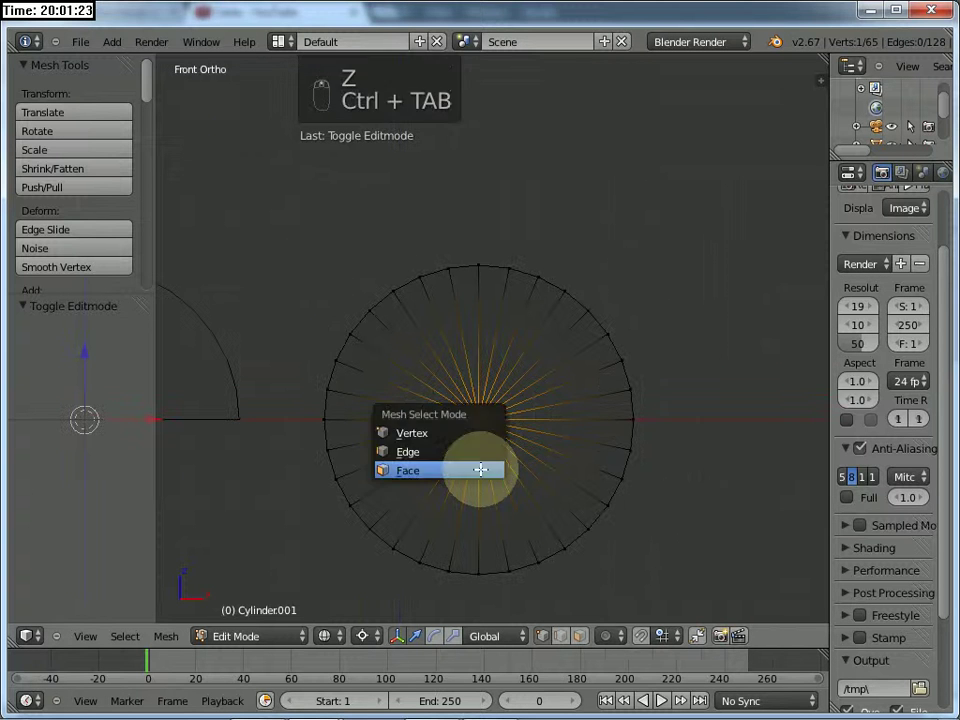
left_click(484, 471)
- Box-select the lower half of the full cylinder and delete its faces
scroll(407, 383, "down", 5)
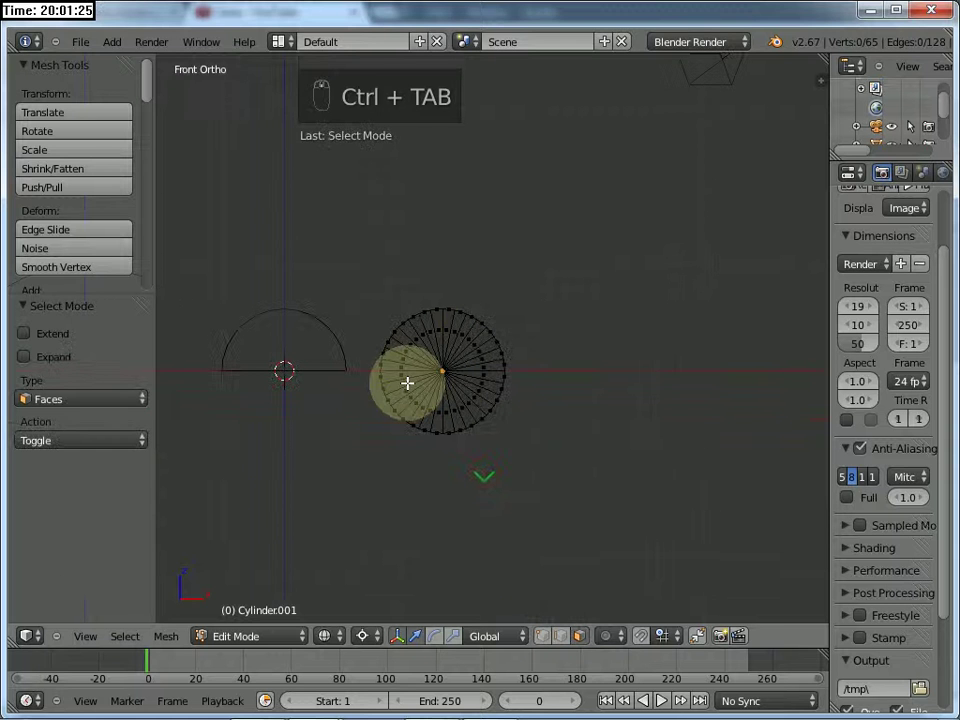
right_click(379, 394)
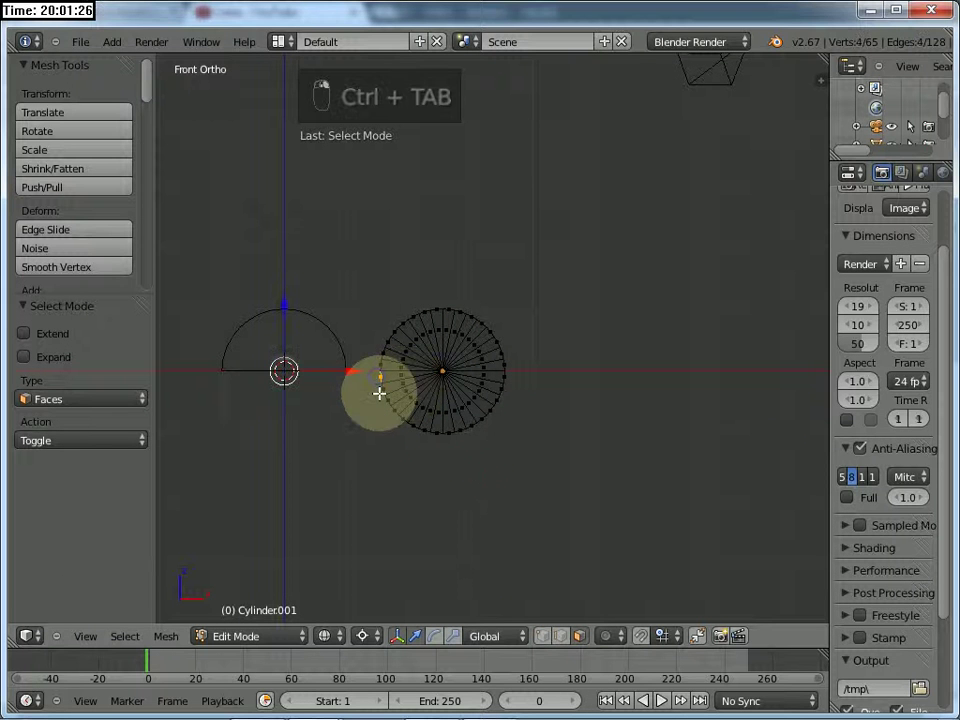
key("b")
left_click_drag(366, 376, 627, 445)
scroll(627, 450, "up", 5)
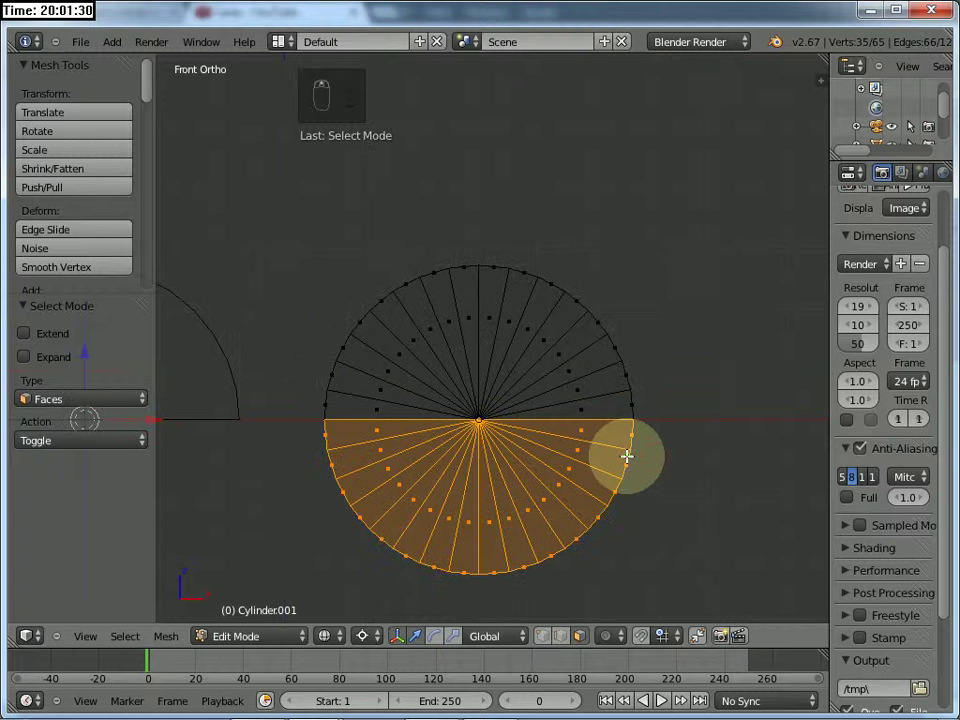
key("x")
left_click(627, 457)
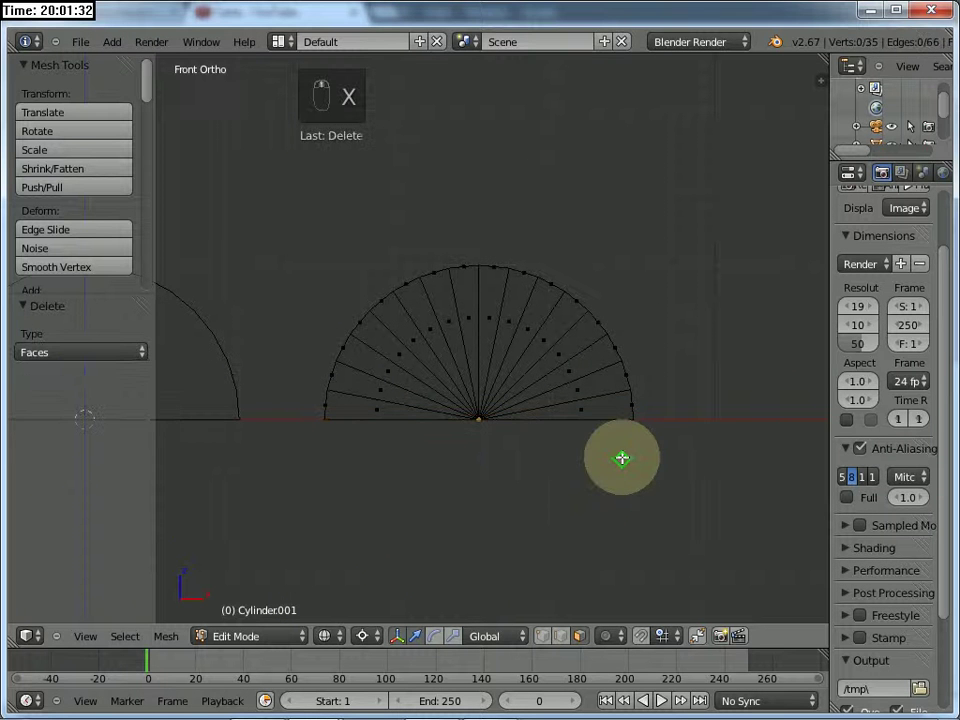
- With vertex selection, snap the 3D cursor to the center vertex of the halved cylinder's front cap
middle_click_drag(621, 456, 560, 622)
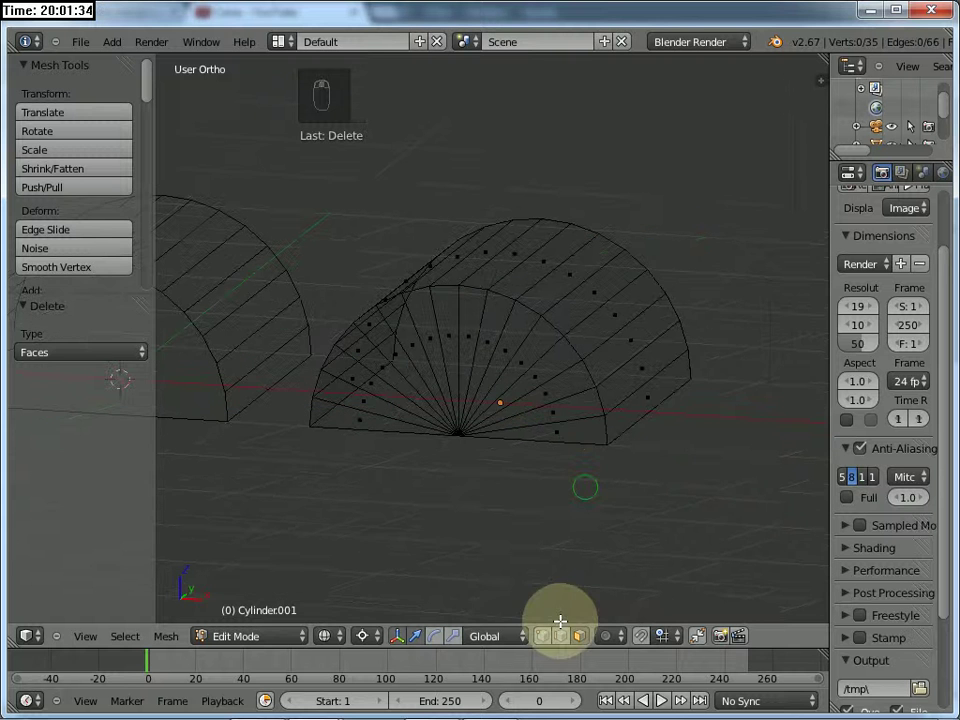
key("ctrl+Tab")
left_click(508, 427)
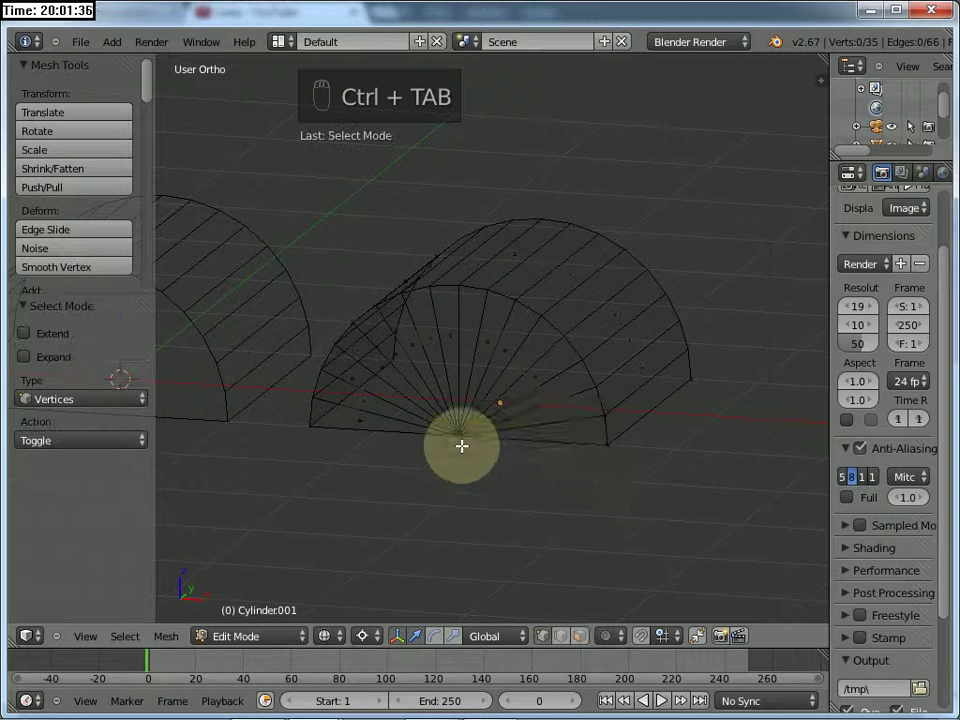
right_click(460, 440)
key("shift+s")
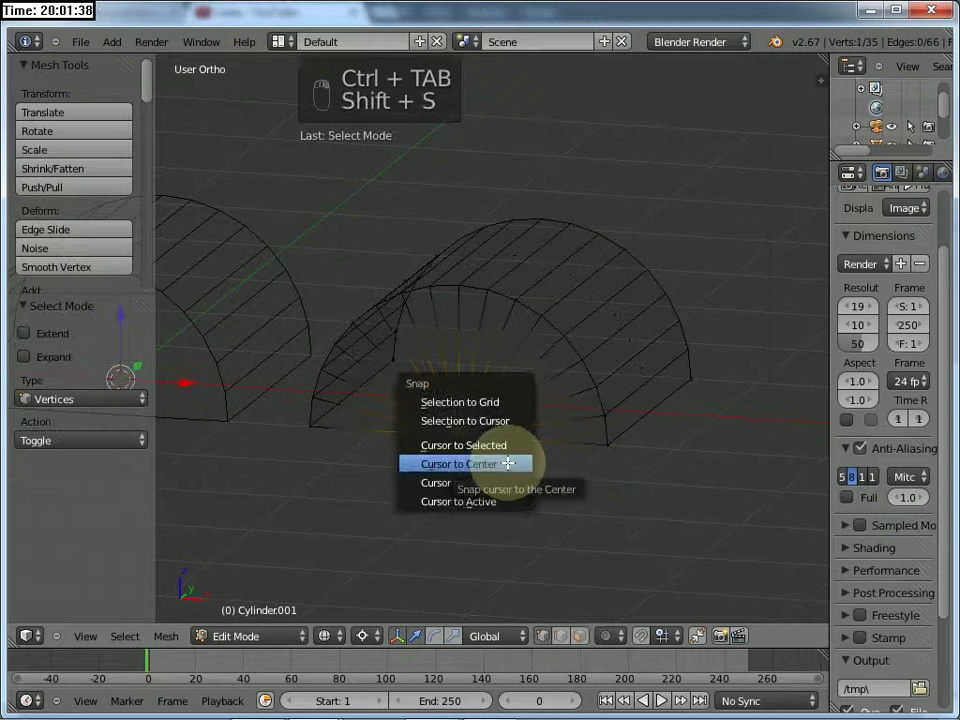
left_click(508, 463)
key("shift+s")
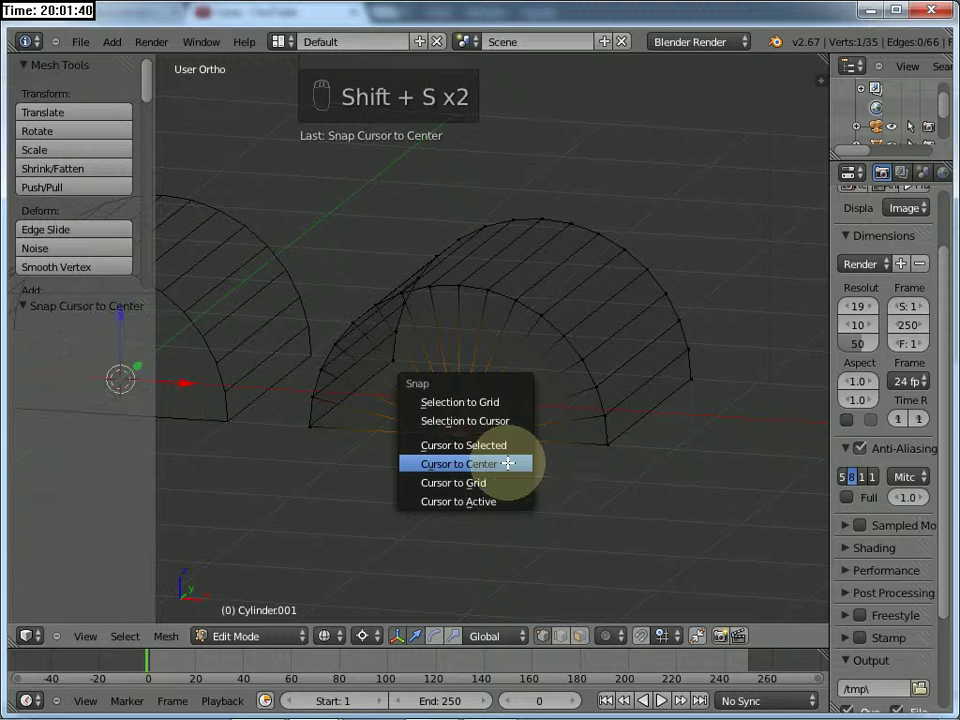
left_click(497, 446)
- Inset the whole front cap by extruding it in place and scaling it to about 0.631 around the 3D cursor
middle_click_drag(497, 448, 520, 422)
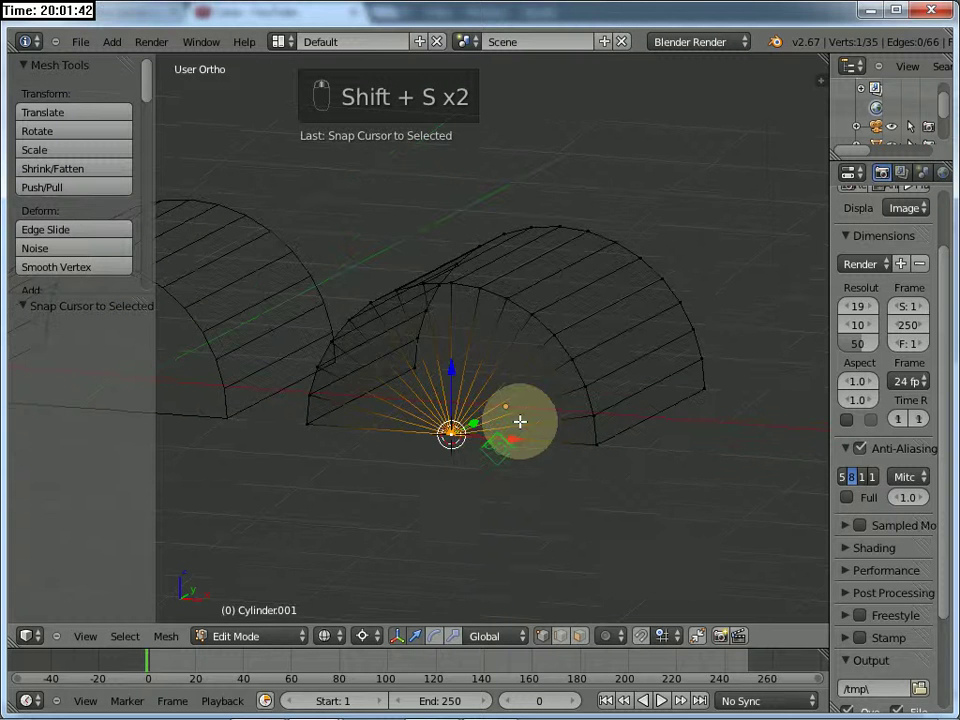
right_click(520, 307, "alt+shift")
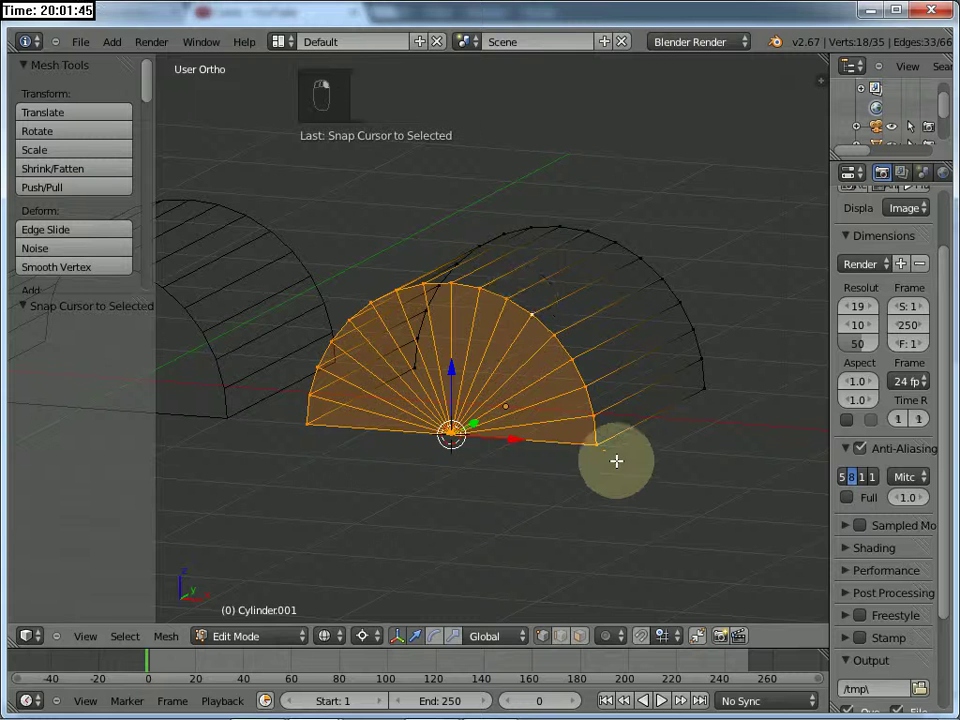
key("e")
left_click(650, 495)
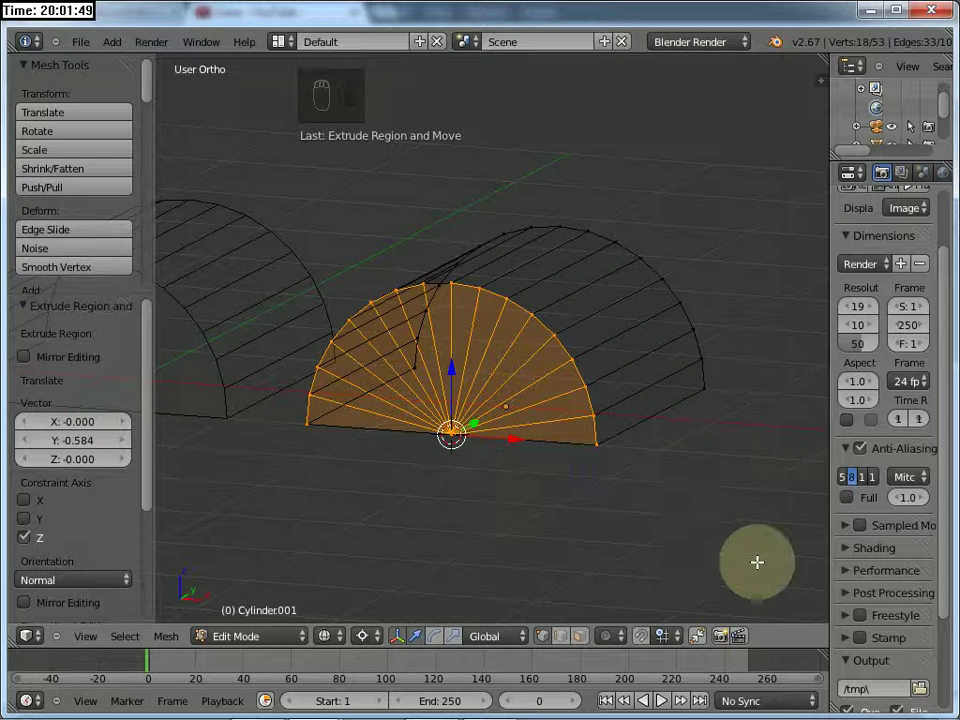
key("period")
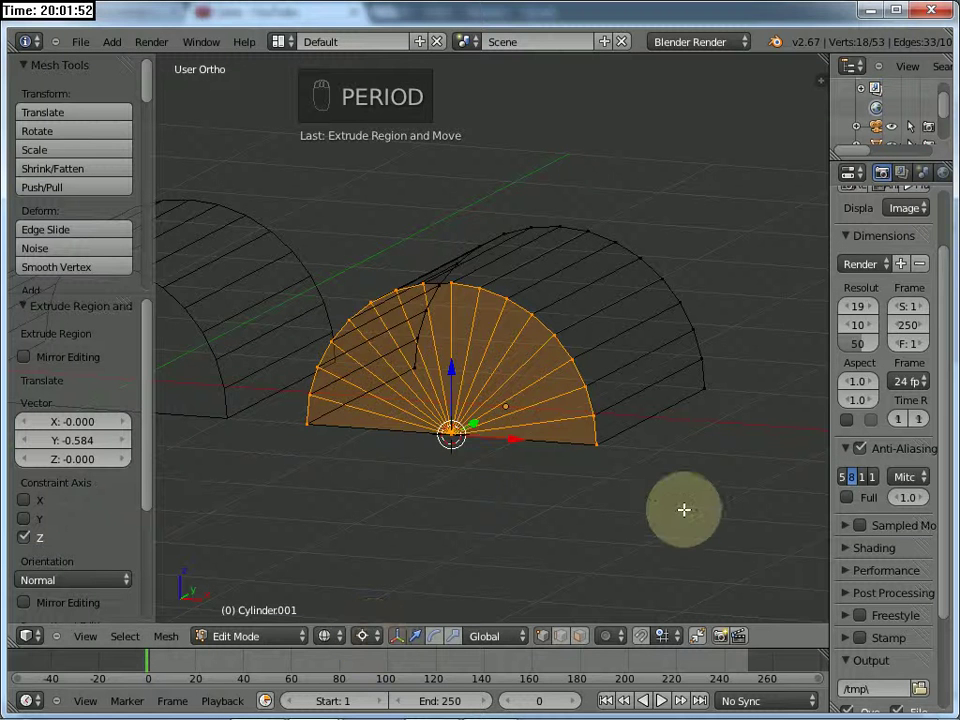
key("s")
left_click(536, 478)
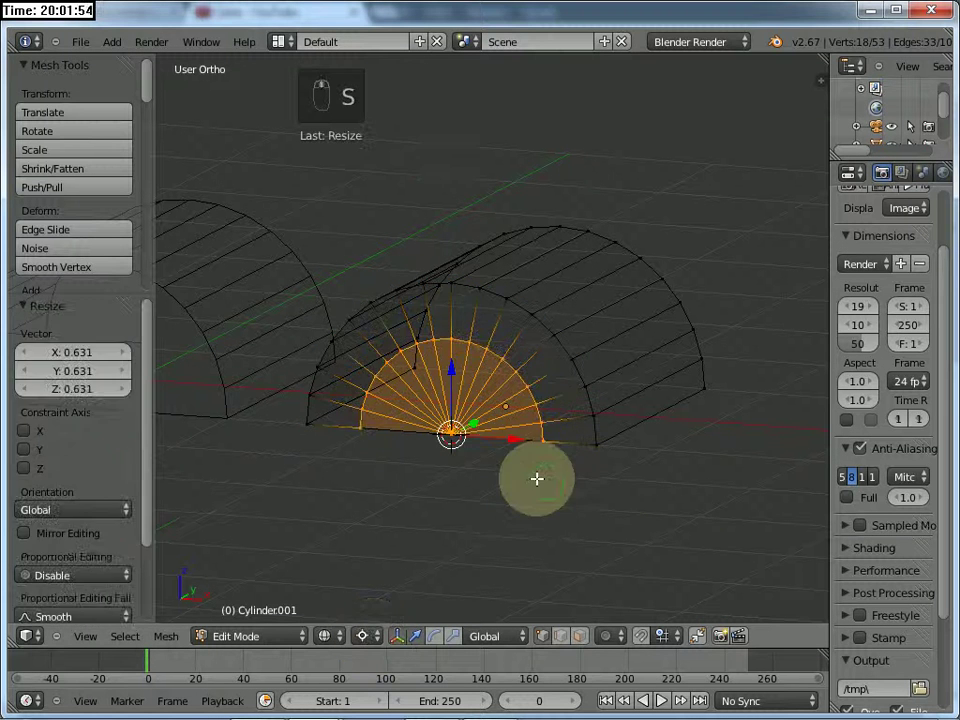
- Extrude the inner half-disc about 0.756 along Y into the half-cylinder
middle_click_drag(536, 478, 506, 510)
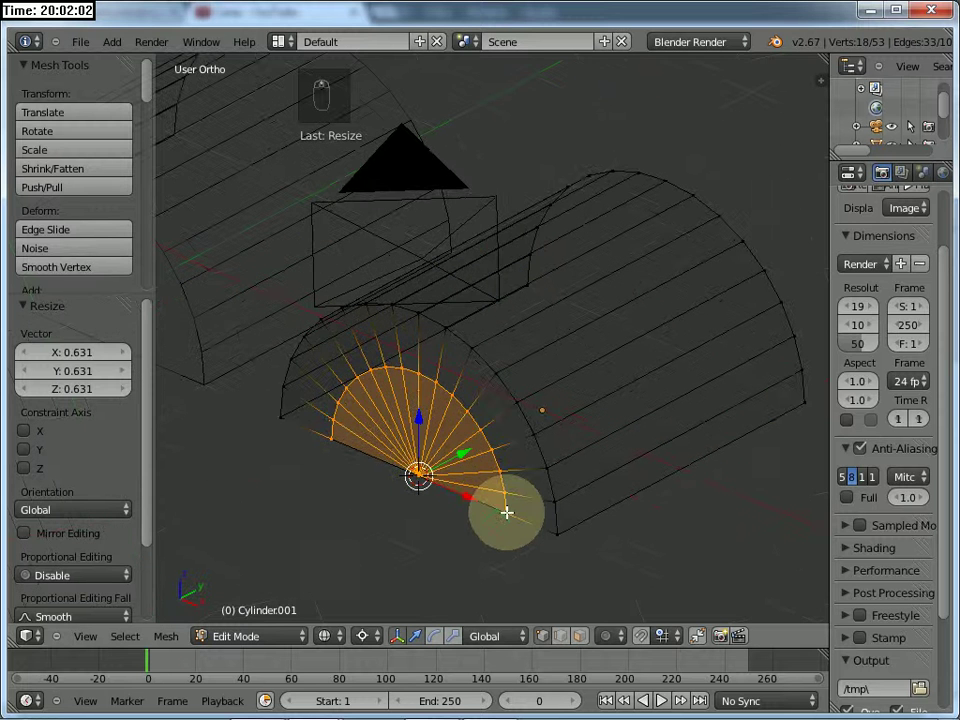
key("e")
left_click(558, 480)
mouse_move(558, 480)
middle_mouse_down()
mouse_move(509, 455)
mouse_move(609, 475)
mouse_move(504, 478)
mouse_move(542, 470)
mouse_move(554, 490)
middle_mouse_up()
key("Left")
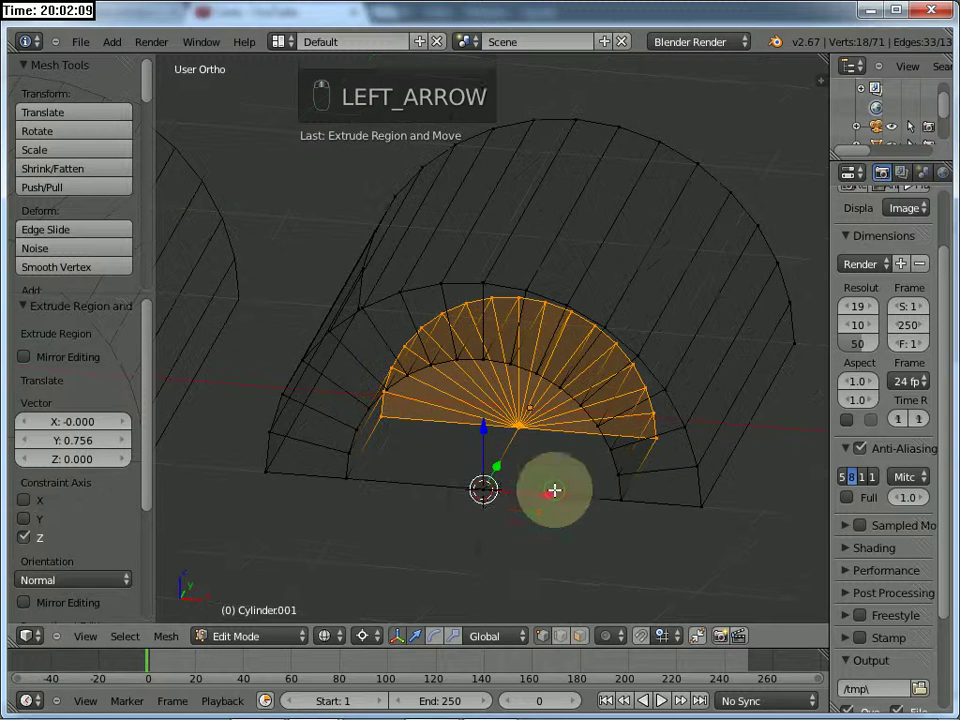
- With face selection, select the two flat faces beneath the recessed half-disc and delete them
key("ctrl+Tab")
left_click(504, 541)
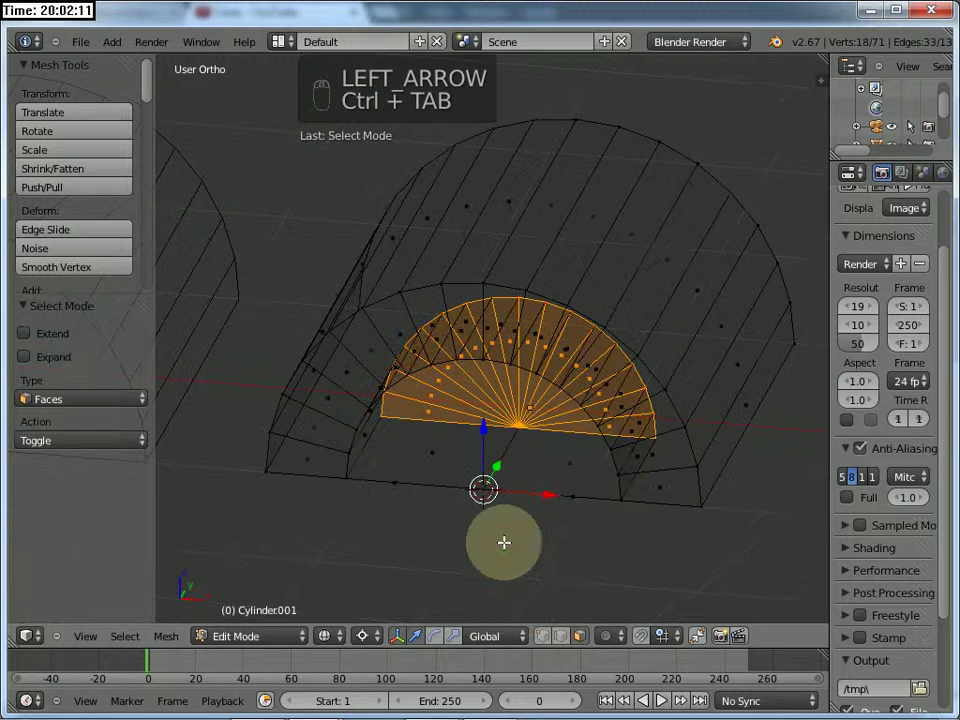
left_click(529, 450)
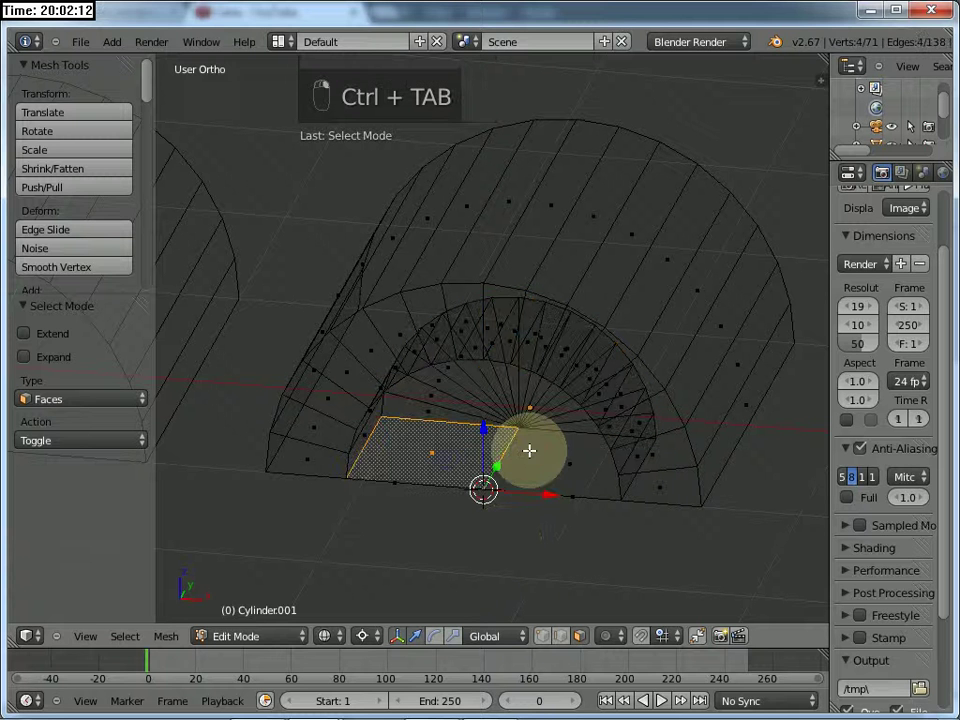
left_click(556, 459, "shift")
key("x")
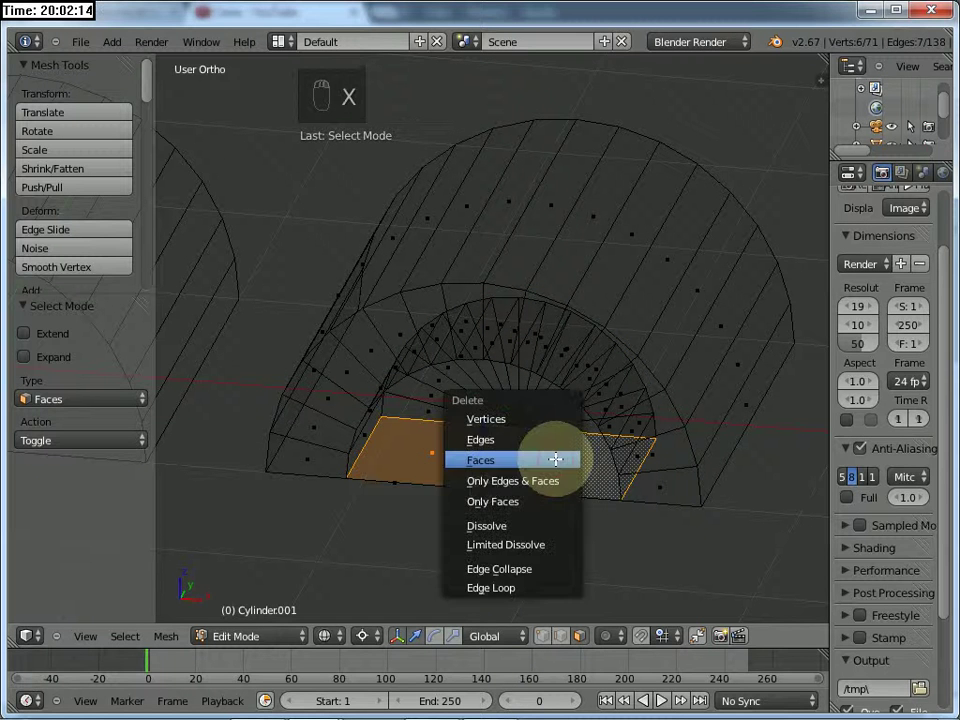
left_click(556, 459)
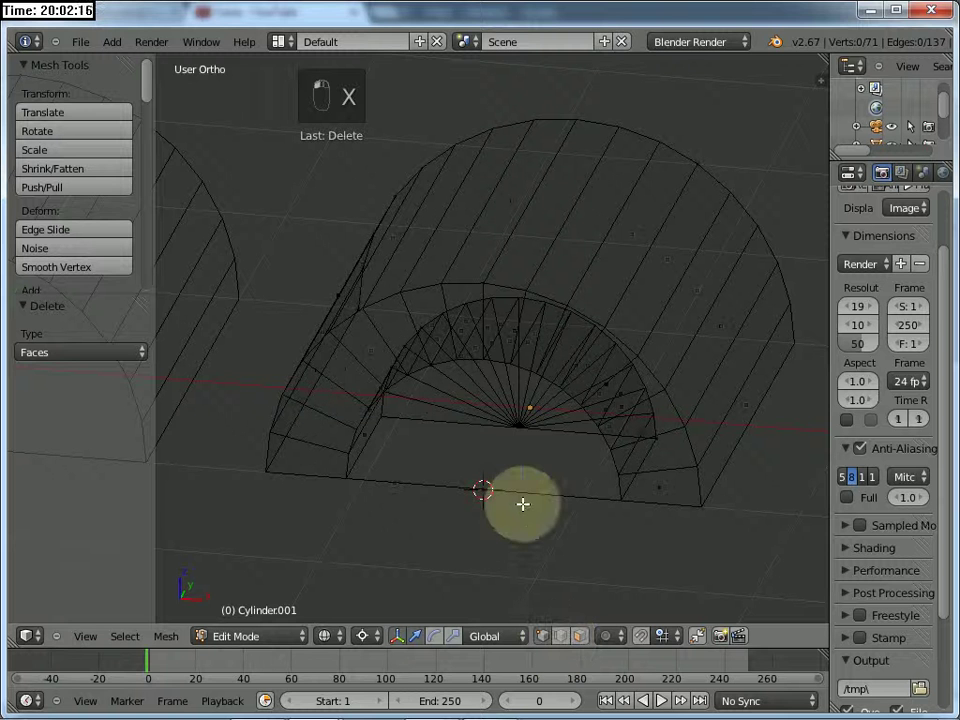
- Delete the center vertex of the line spanning the front opening of the arch
right_click(483, 487)
key("x")
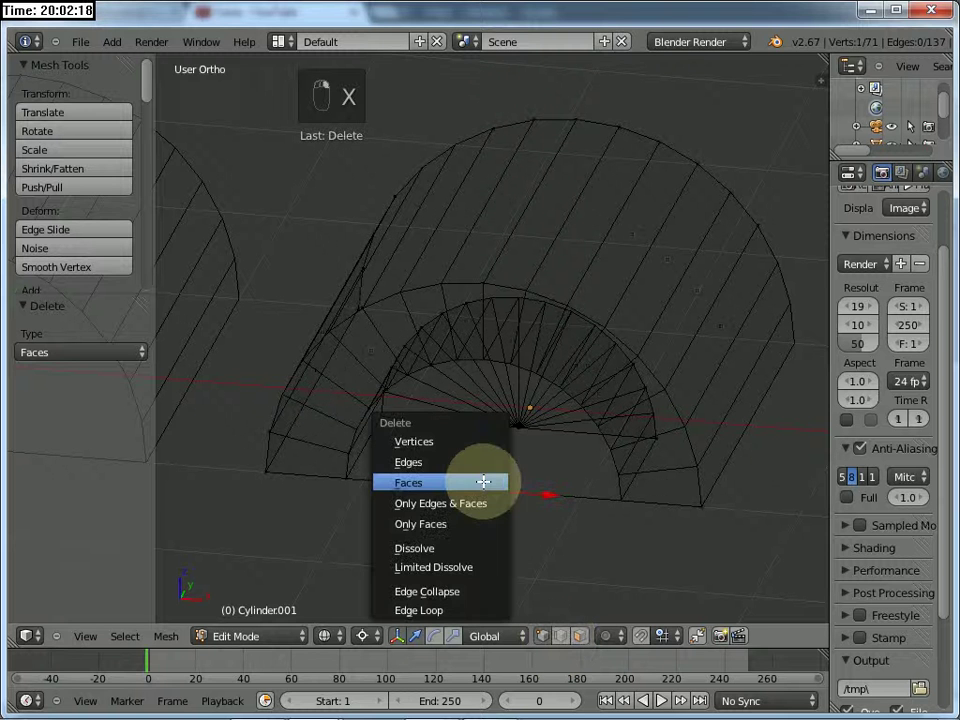
left_click(475, 440)
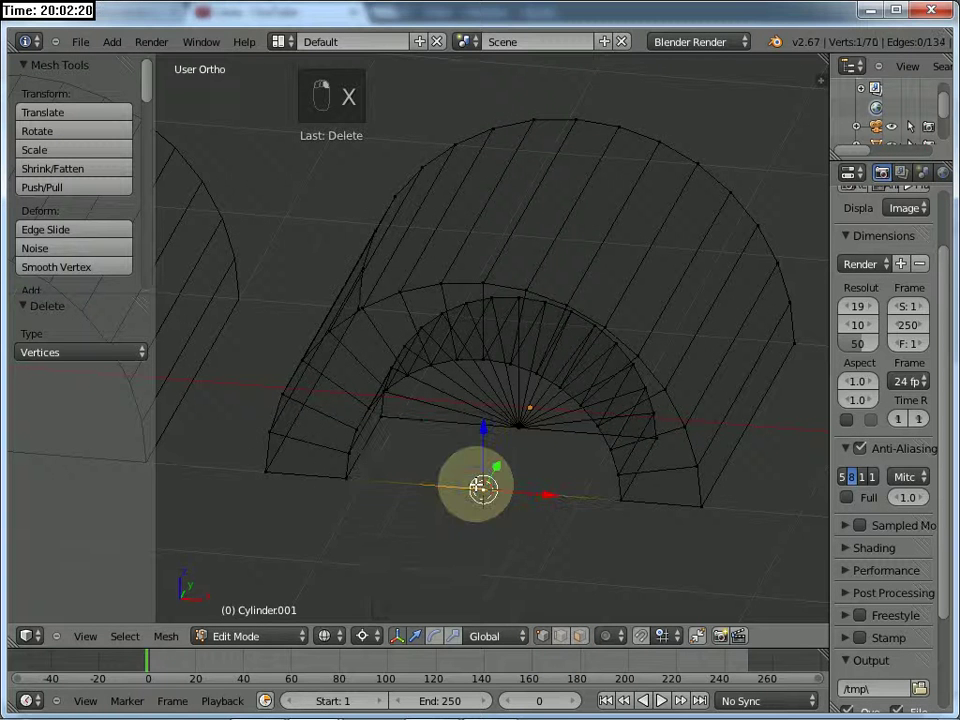
- With edge selection, select the two leftover edges spanning the arch's front opening and delete them
key("ctrl+Tab")
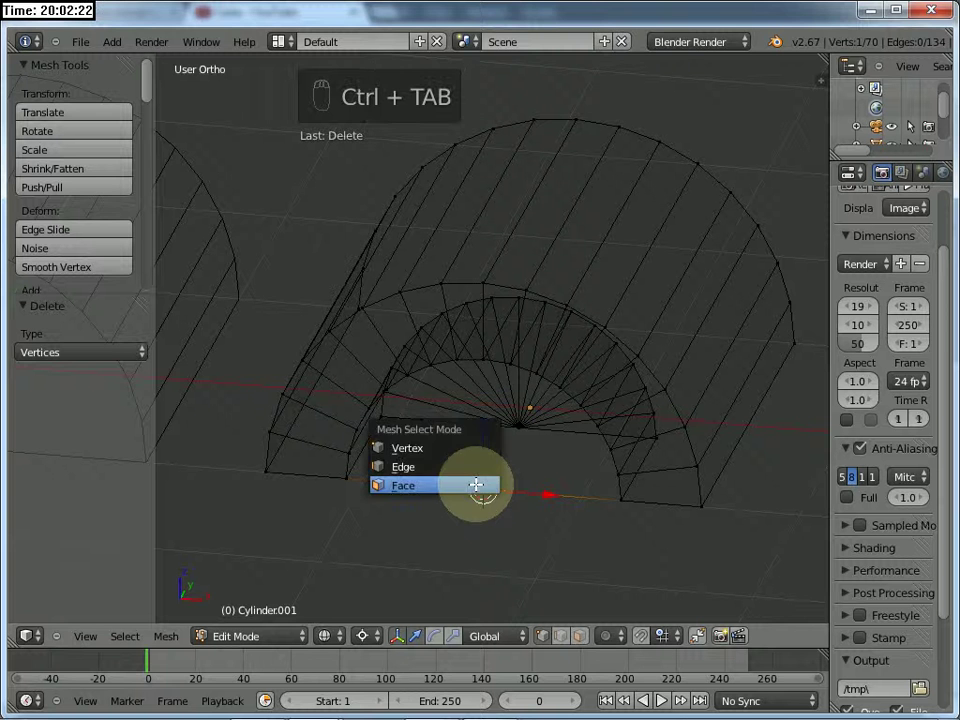
left_click(476, 485)
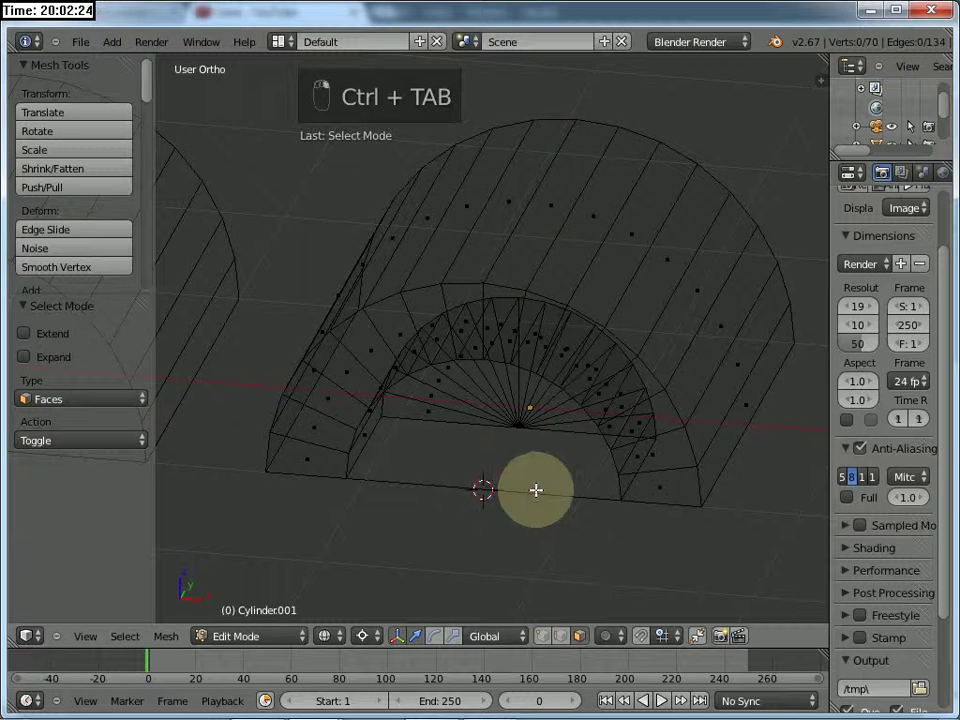
middle_click_drag(536, 490, 557, 680)
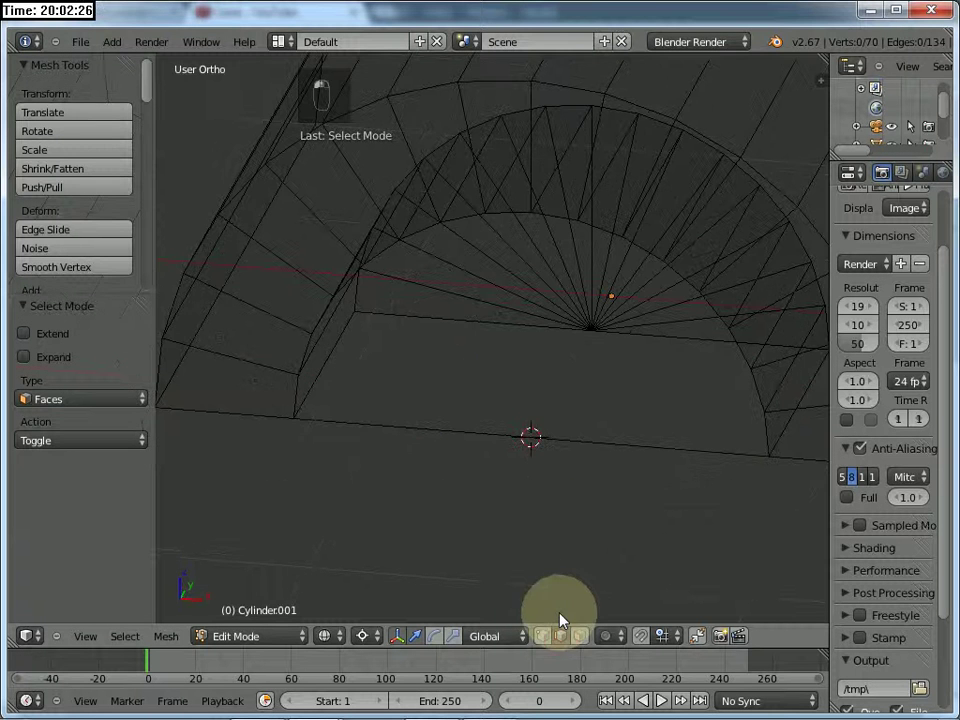
right_click(425, 432)
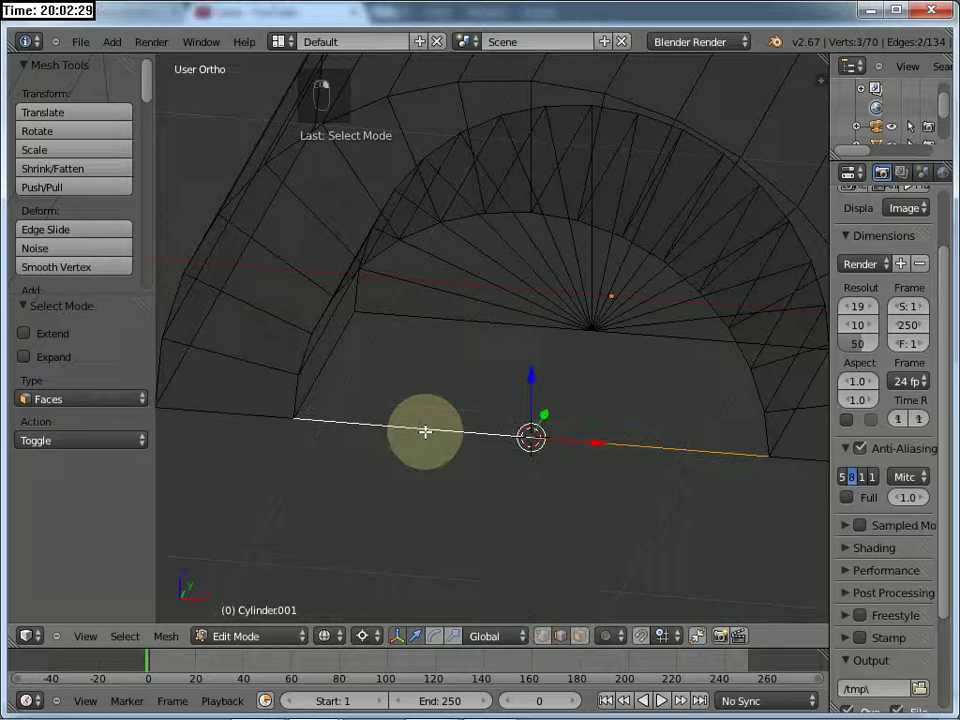
key("x")
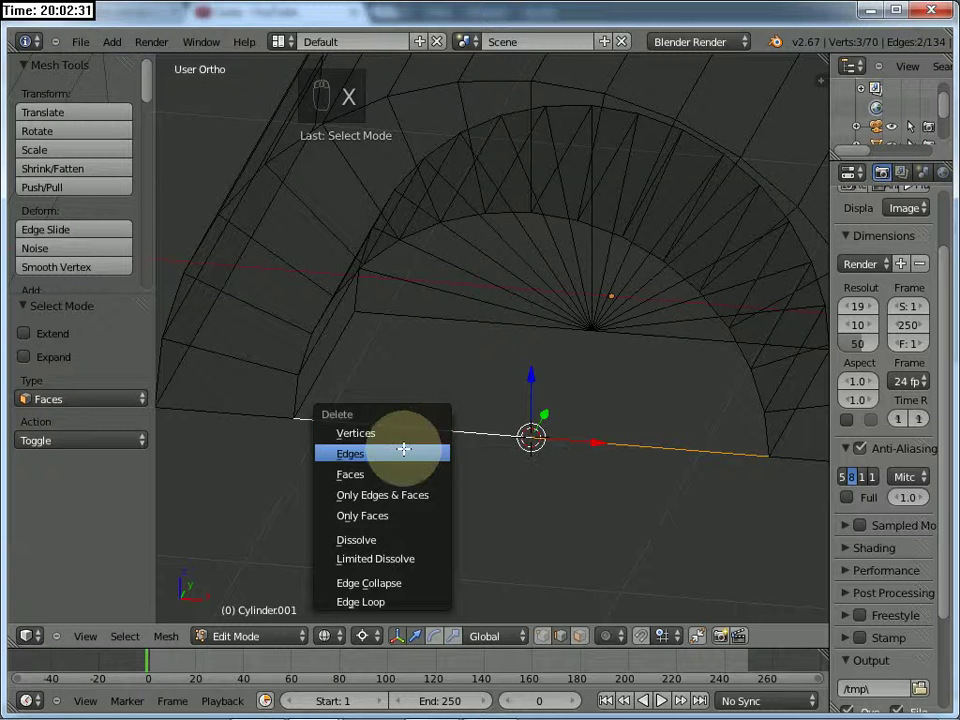
left_click(403, 453)
- In solid shading with vertex selection, snap the 3D cursor to the center vertex of the recessed half-disc
mouse_move(394, 422)
middle_mouse_down()
mouse_move(416, 302)
mouse_move(467, 414)
mouse_move(344, 507)
mouse_move(538, 377)
mouse_move(397, 433)
mouse_move(366, 422)
mouse_move(695, 403)
mouse_move(453, 418)
mouse_move(463, 426)
mouse_move(485, 383)
middle_mouse_up()
key("Tab")
key("z")
key("Tab")
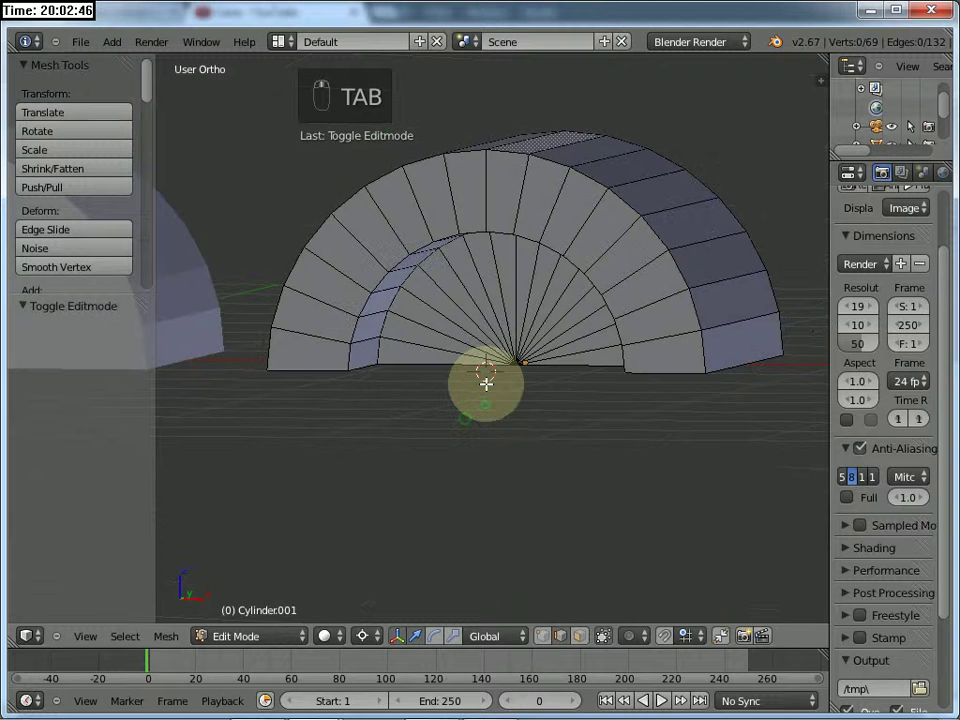
right_click(486, 384)
key("ctrl+Tab")
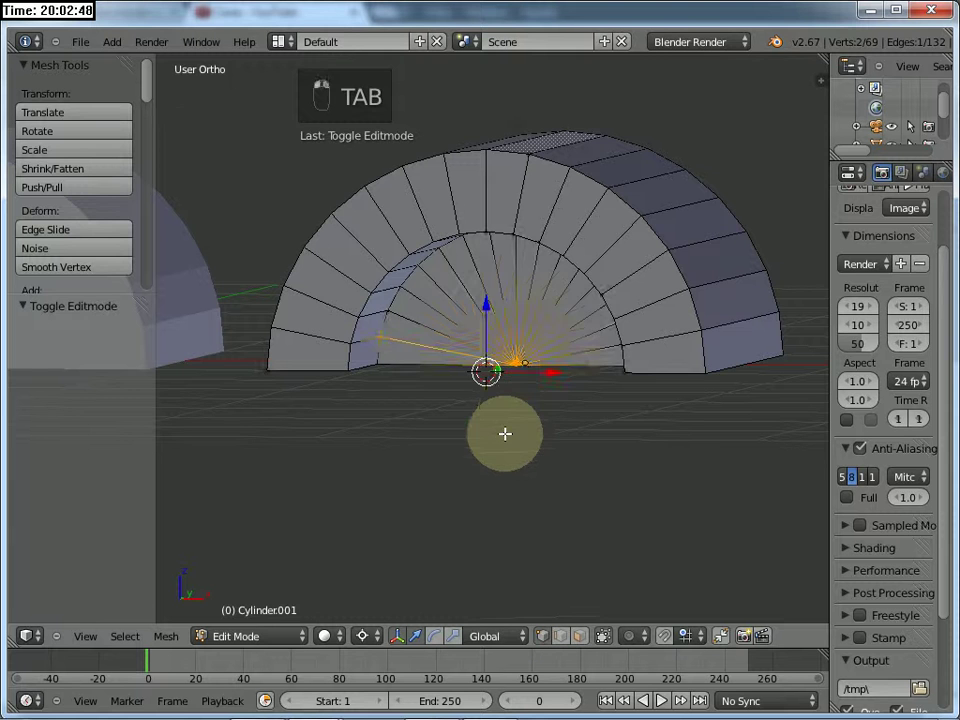
right_click(505, 433)
middle_click_drag(505, 433, 561, 442)
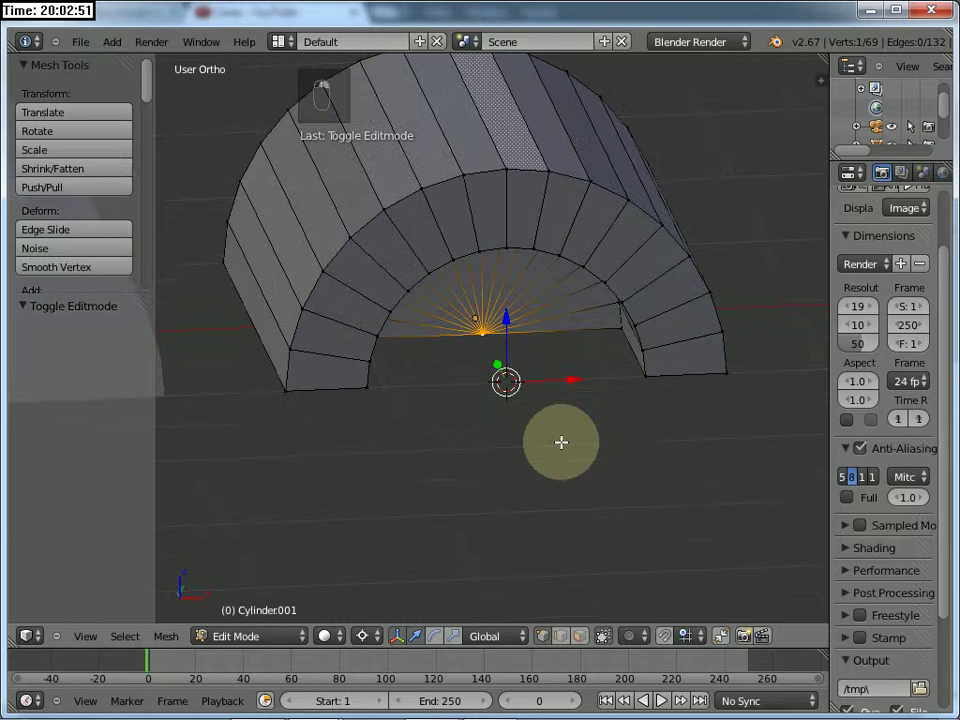
key("shift+s")
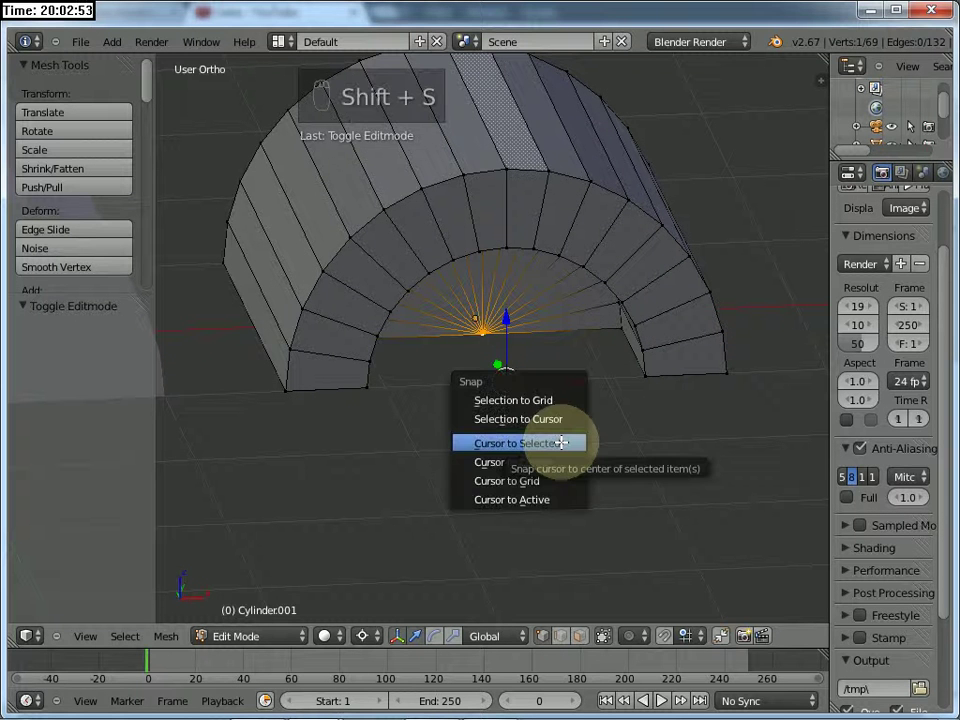
left_click(560, 442)
- Try Poke Faces with only the recessed half-disc's center vertex selected
middle_click_drag(560, 442, 538, 392)
scroll(532, 415, "up", 1)
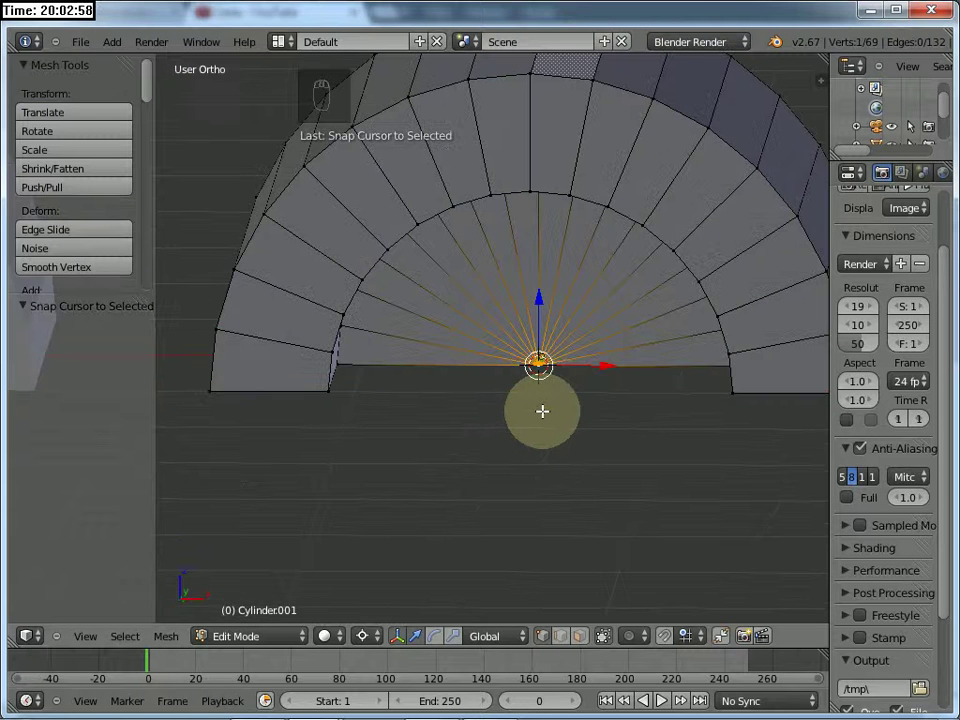
key("ctrl+f")
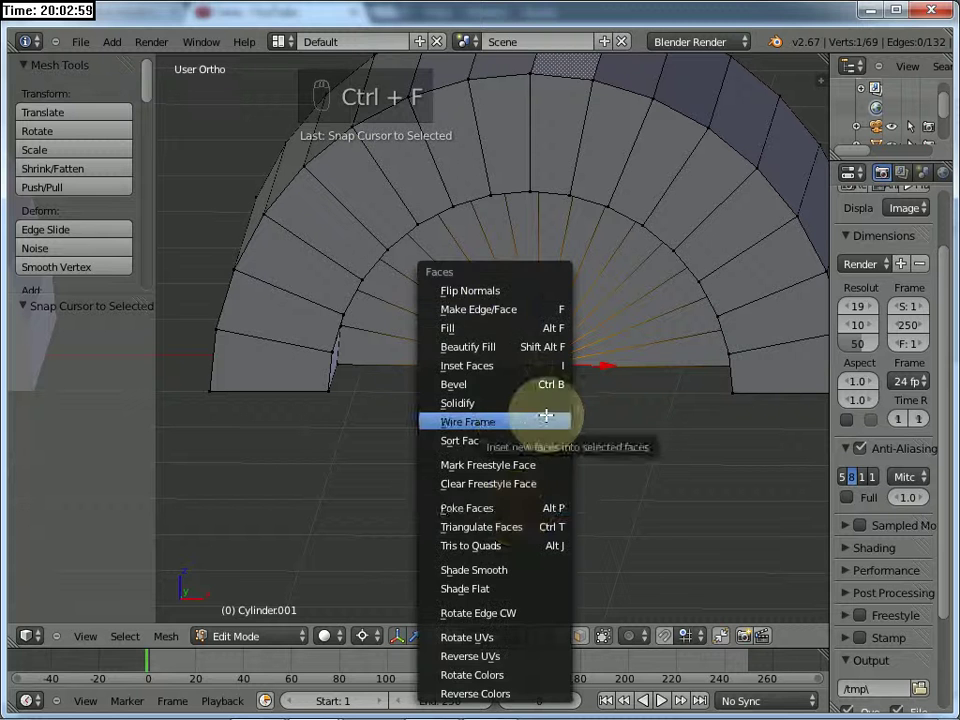
left_click(516, 508)
- Select all faces of the recessed half-disc and split them with Poke Faces
middle_click_drag(521, 515, 553, 339)
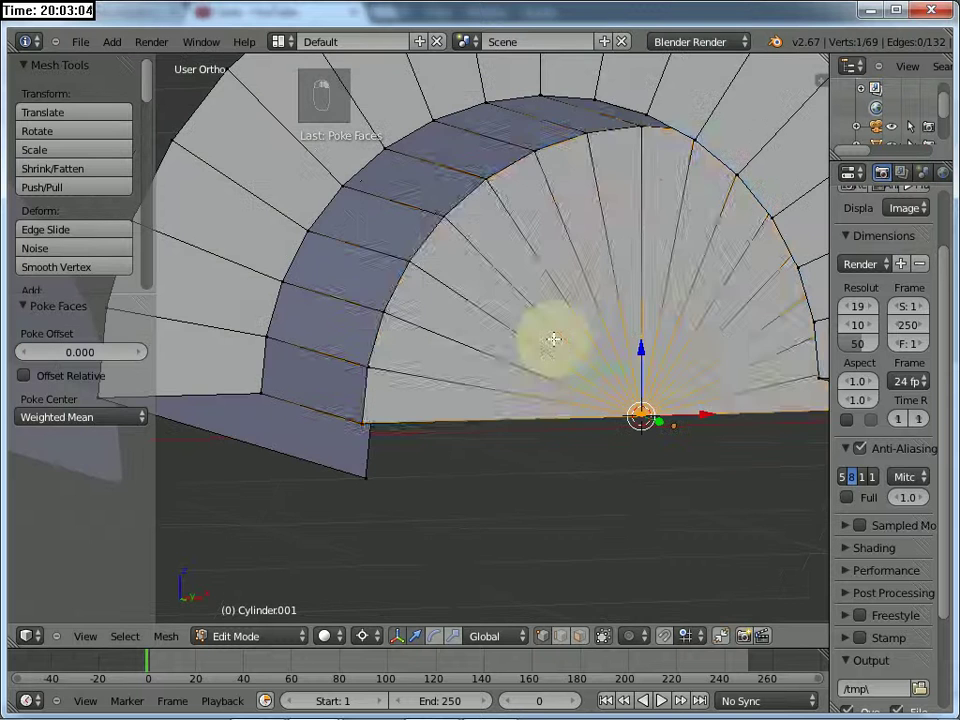
right_click(436, 236, "alt+shift")
middle_click_drag(447, 241, 553, 349)
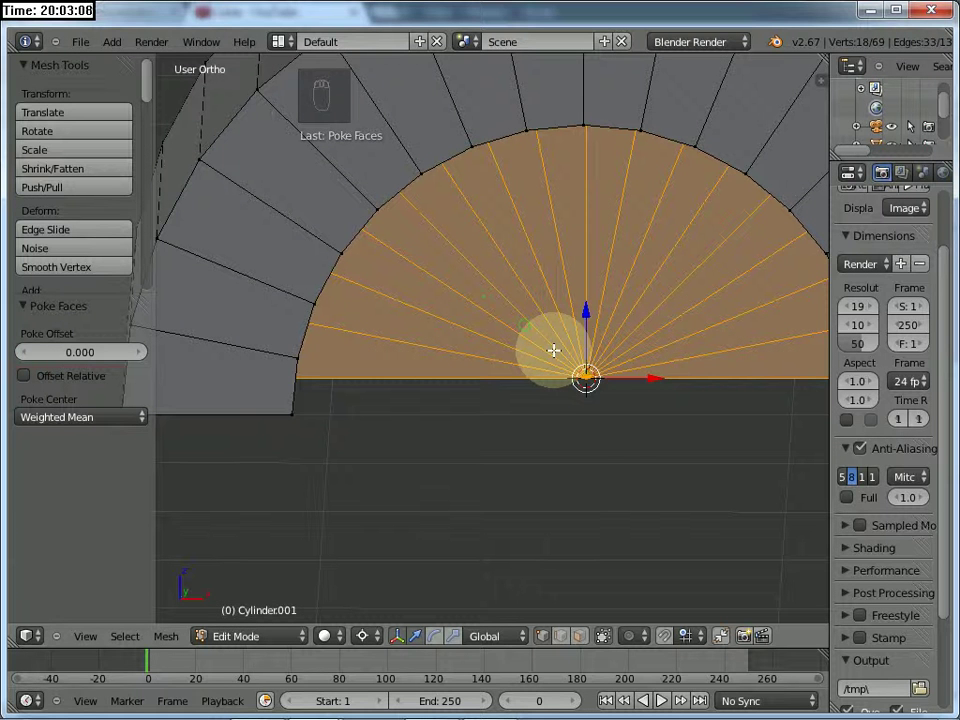
key("ctrl+p")
left_click(556, 351)
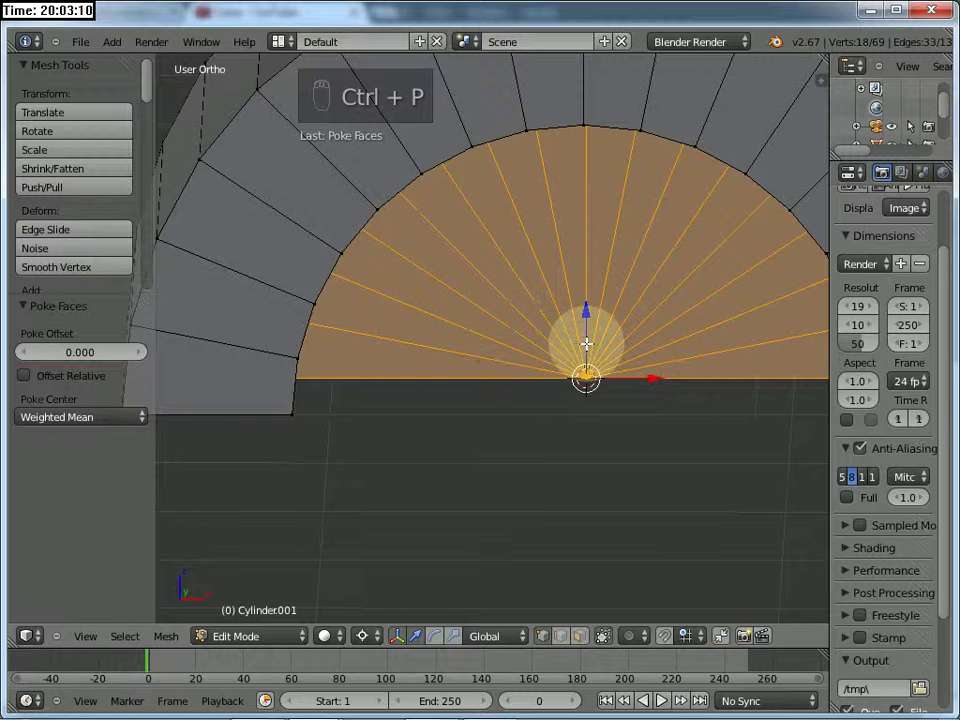
middle_click_drag(586, 344, 544, 334)
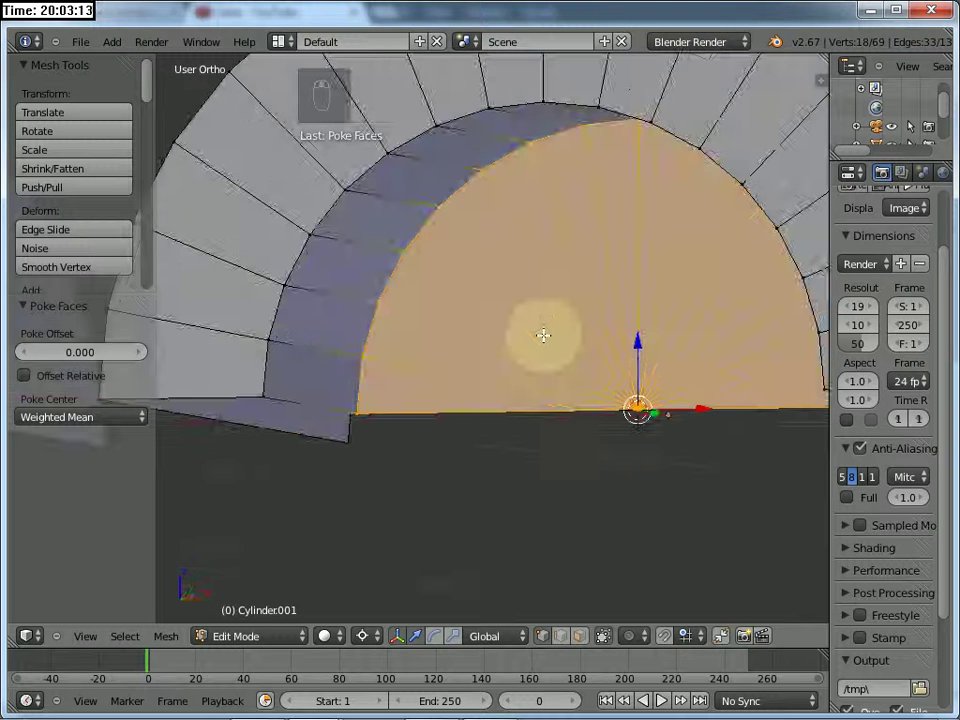
key("Left")
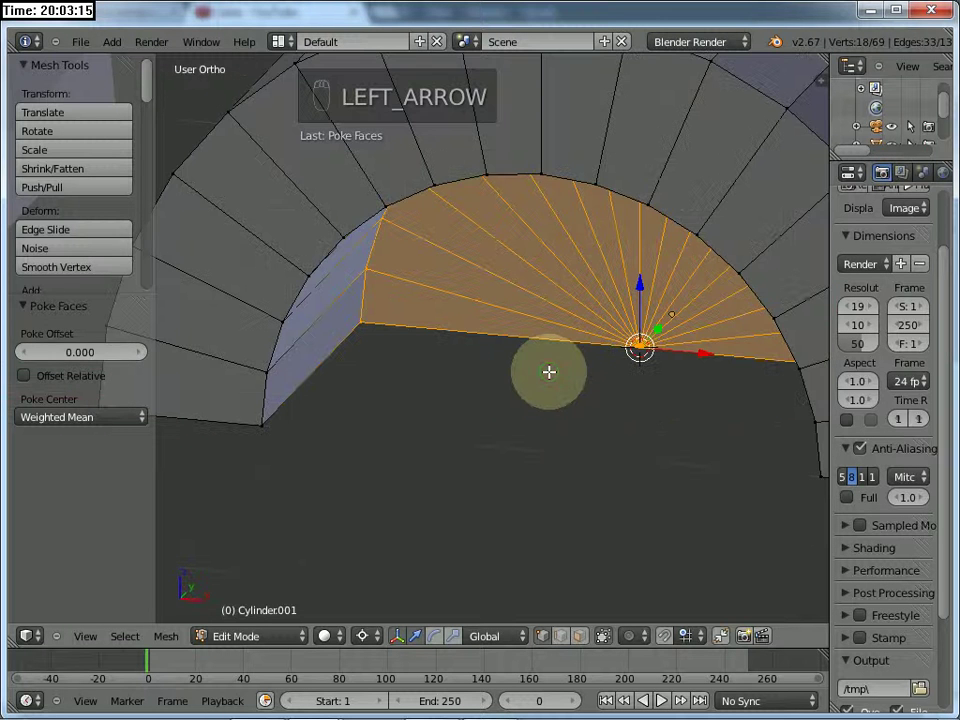
key("ctrl+f")
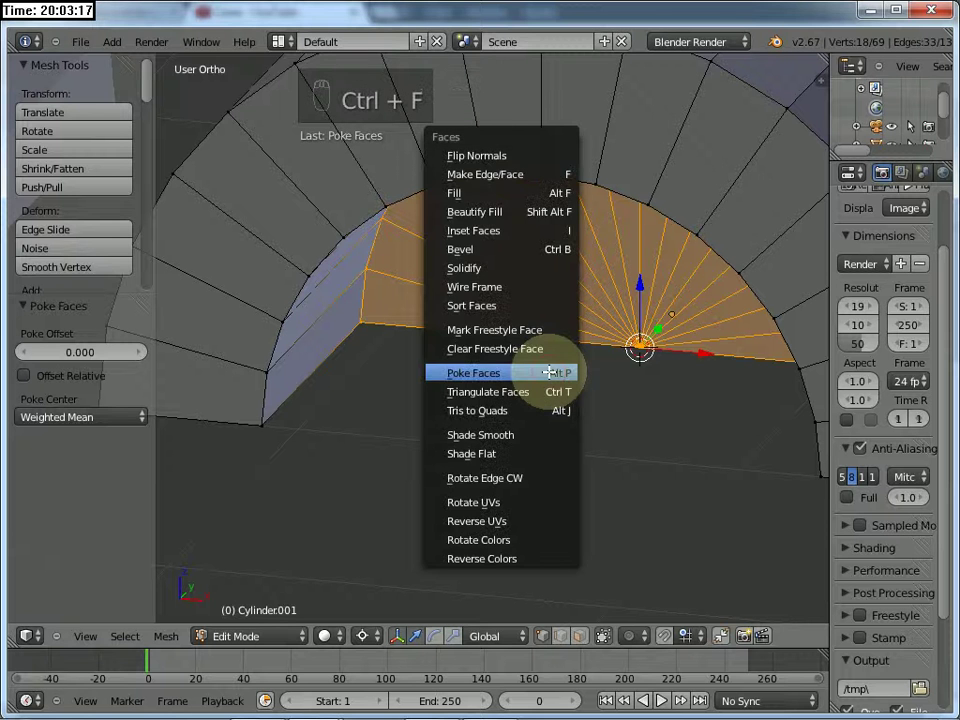
left_click(550, 372)
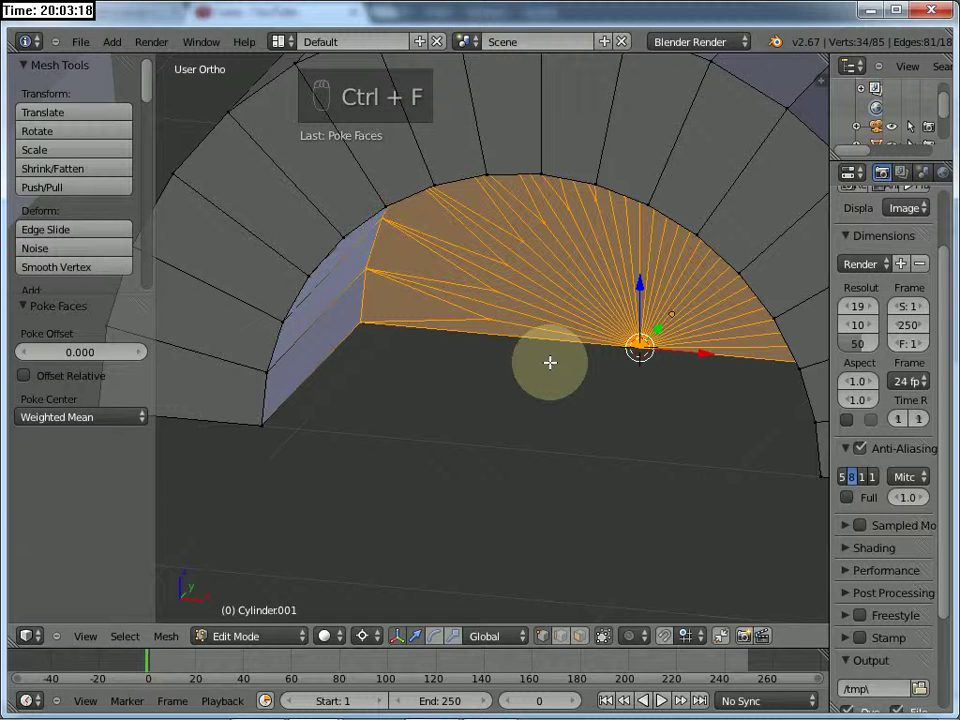
- Examine the poked faces of the recessed half-disc from several angles, in and out of Edit Mode
middle_click_drag(550, 362, 605, 296)
key("Tab")
key("Right")
key("Tab")
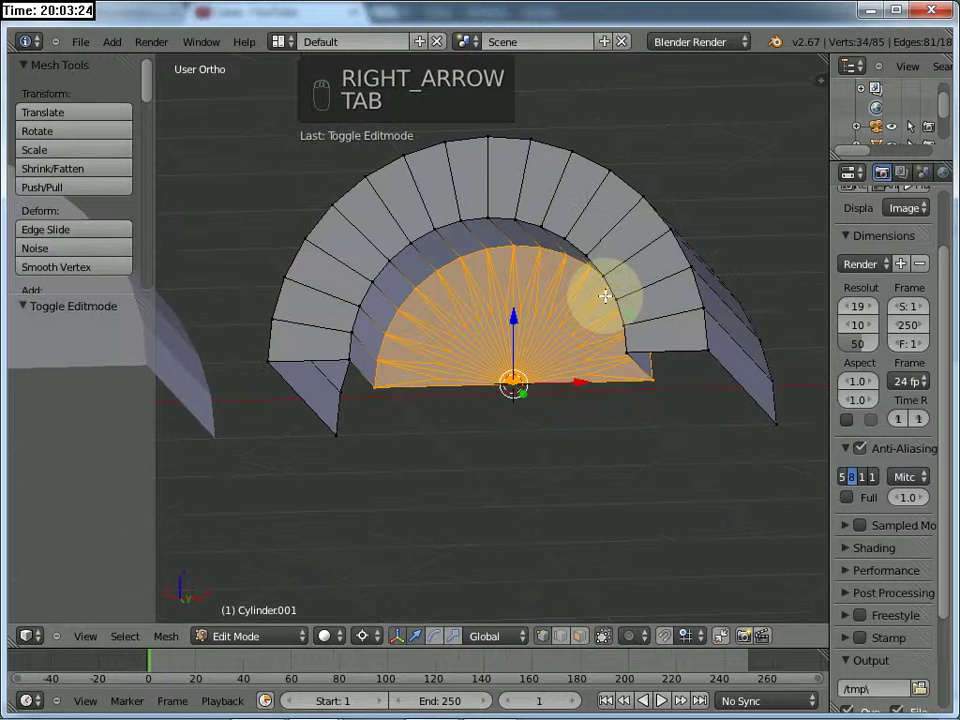
key("Left")
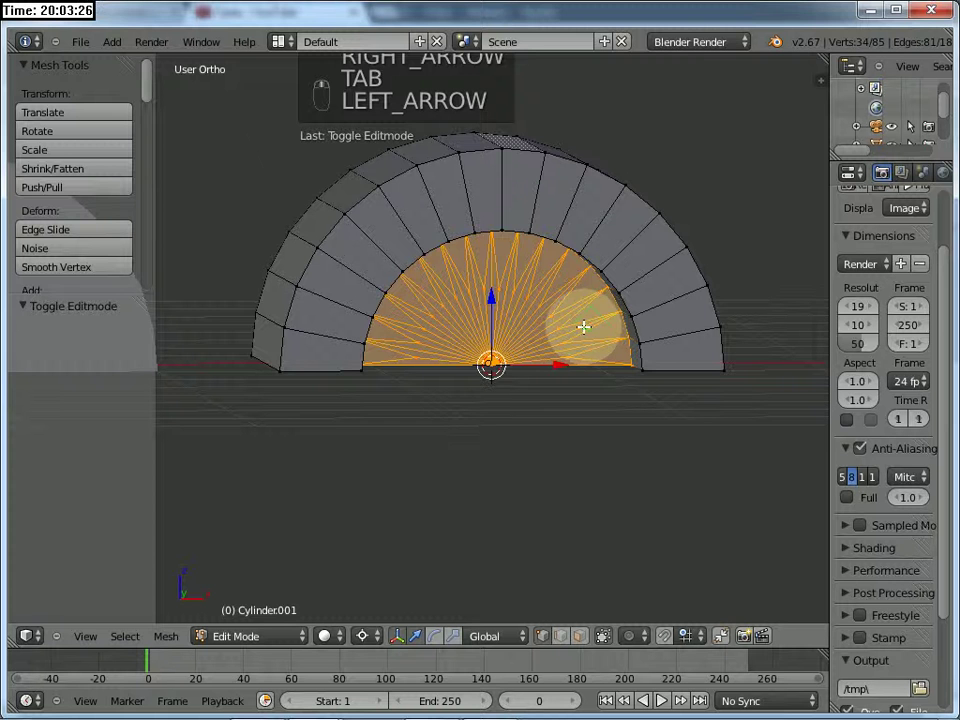
scroll(532, 323, "up", 3)
middle_click_drag(584, 327, 544, 344)
scroll(518, 347, "down", 1)
key("Right")
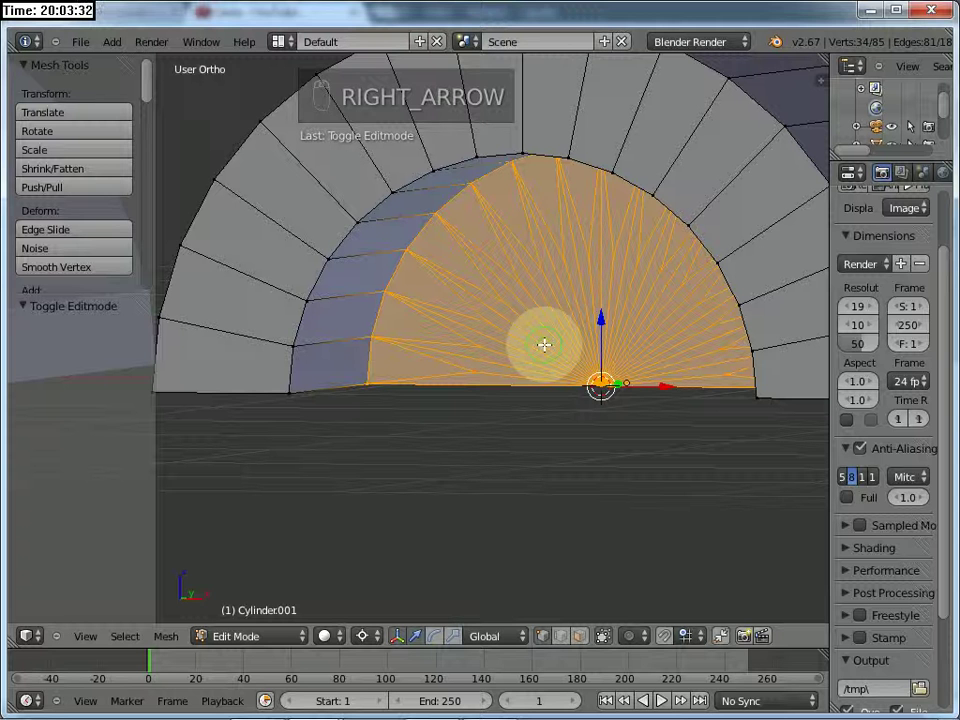
mouse_move(453, 713)
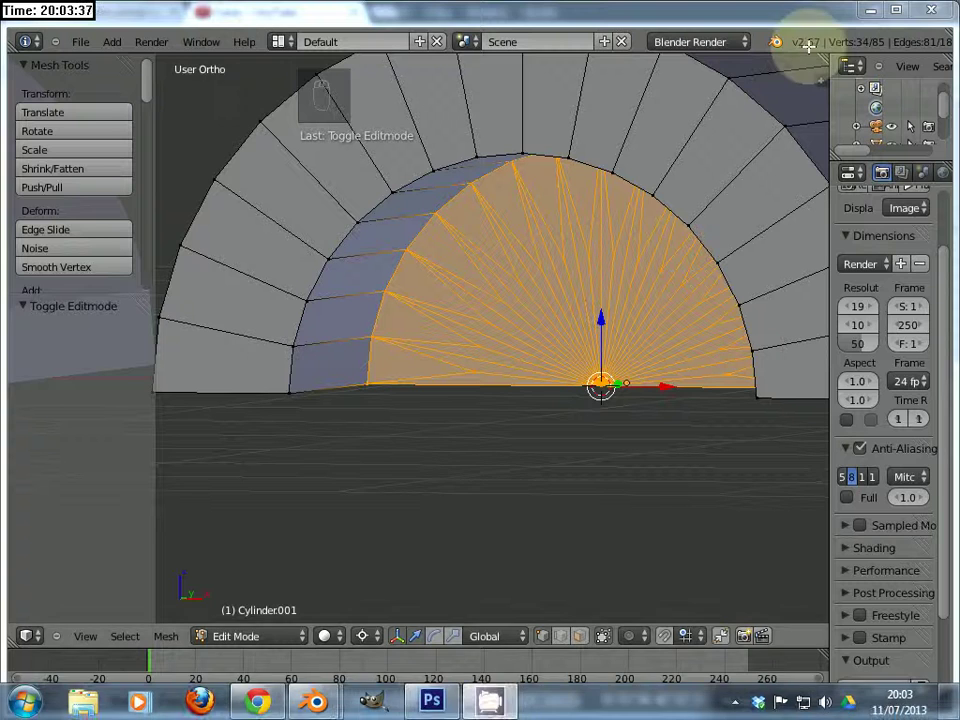
left_click(870, 10)
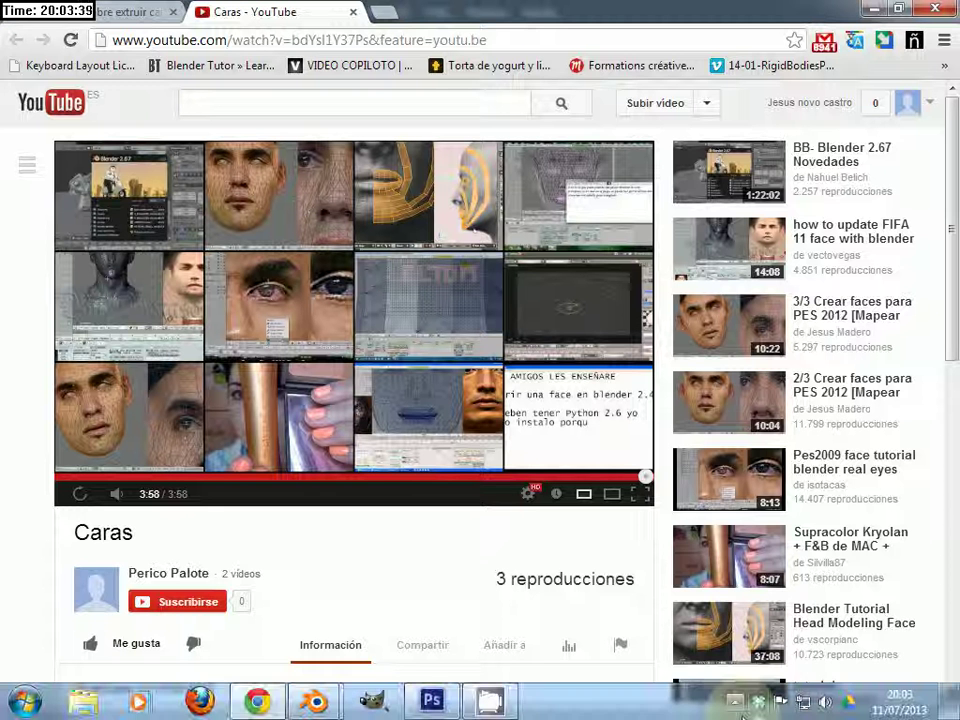
left_click(735, 701)
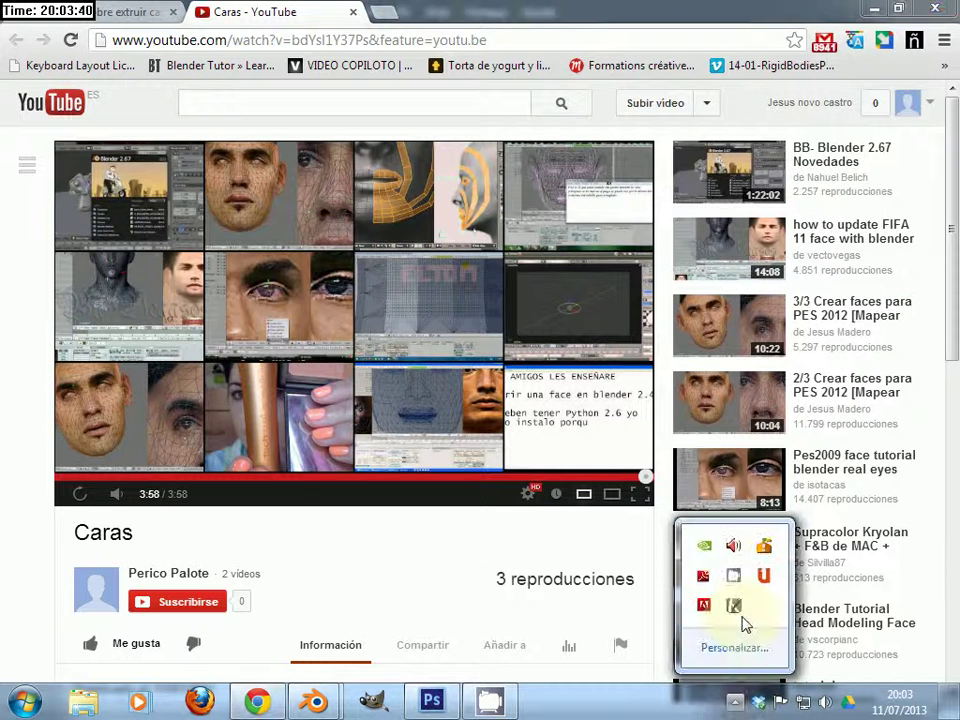
left_click(733, 578)
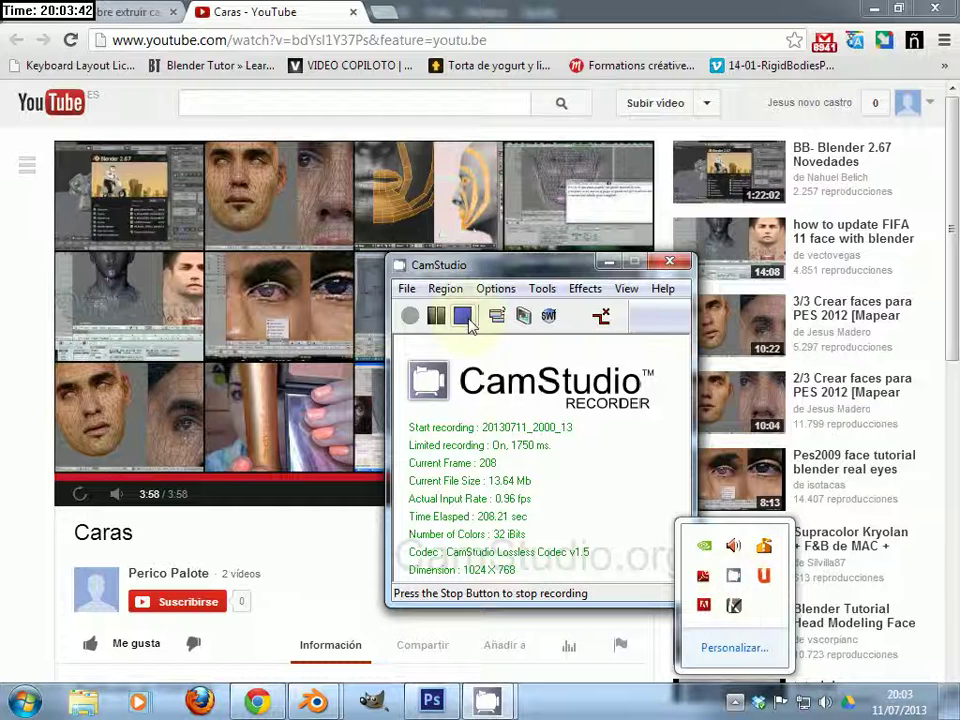